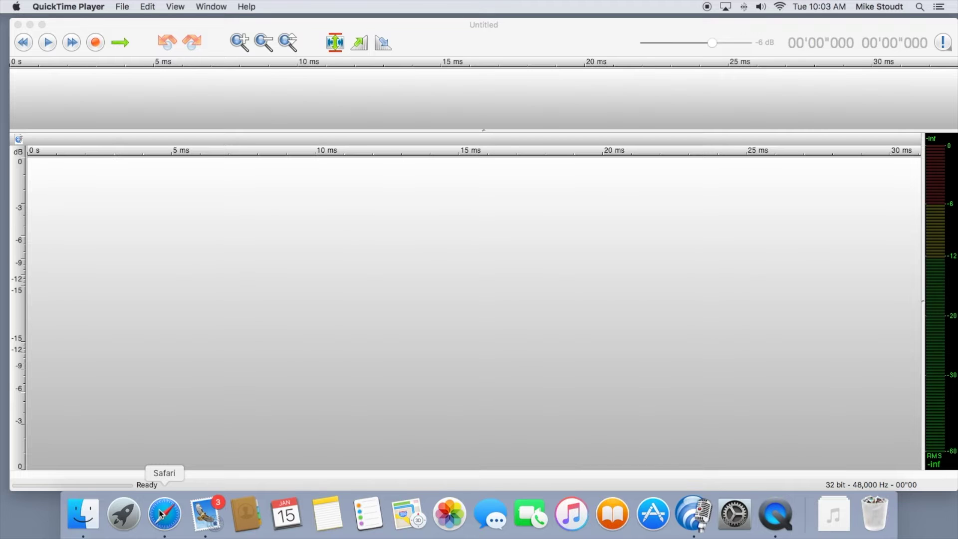
# Step: Browse the twistedwave.com home page in Safari, then close the browser window
pyautogui.click(159, 510)
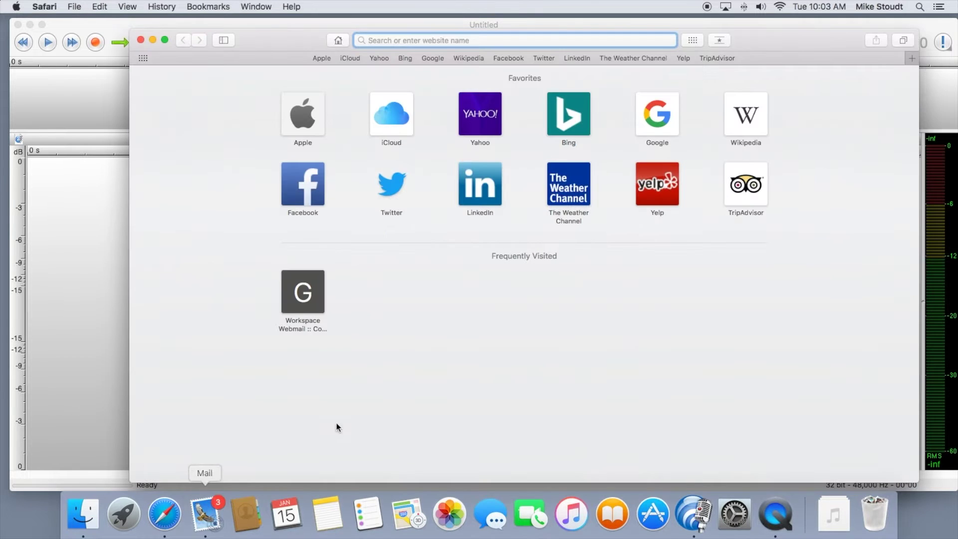
pyautogui.write('twistedwave.com')
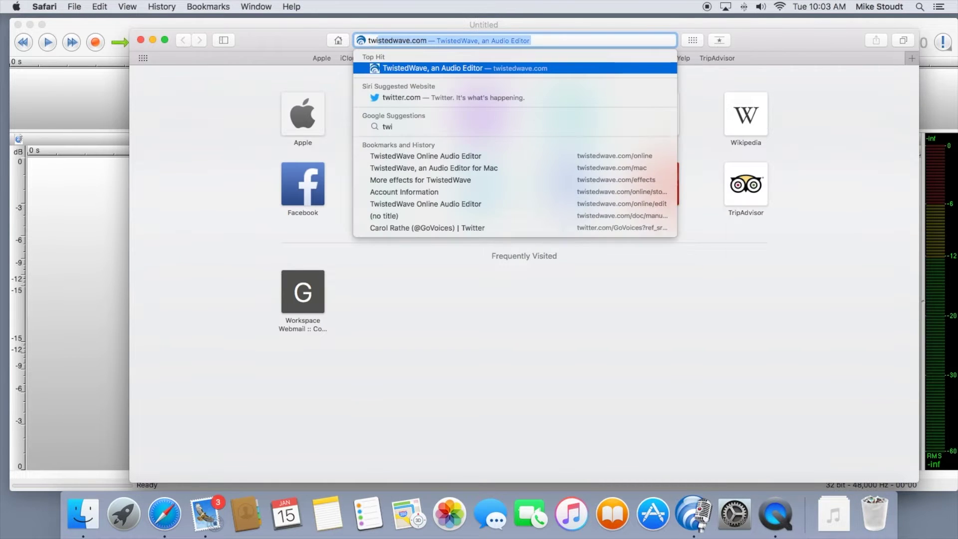
pyautogui.press('Return')
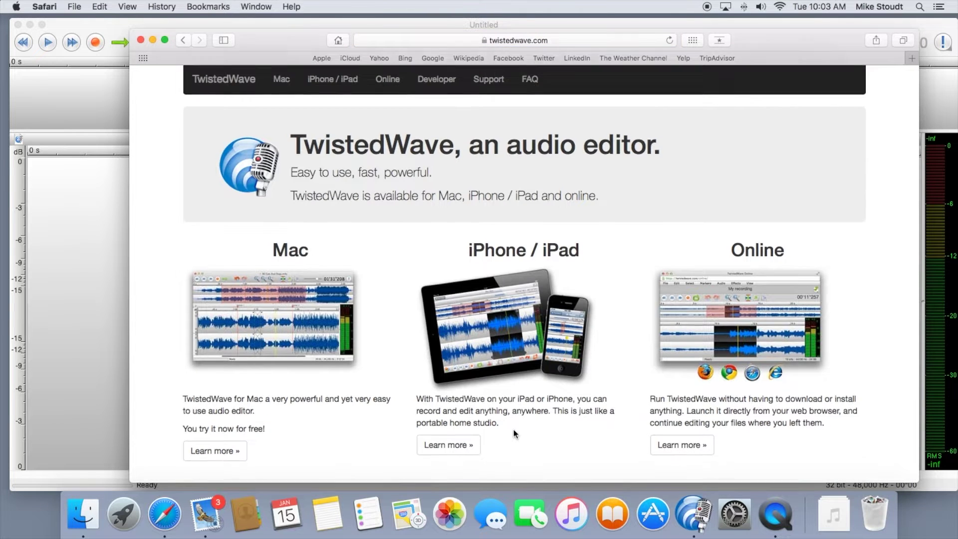
pyautogui.scroll(-2, 507, 458)
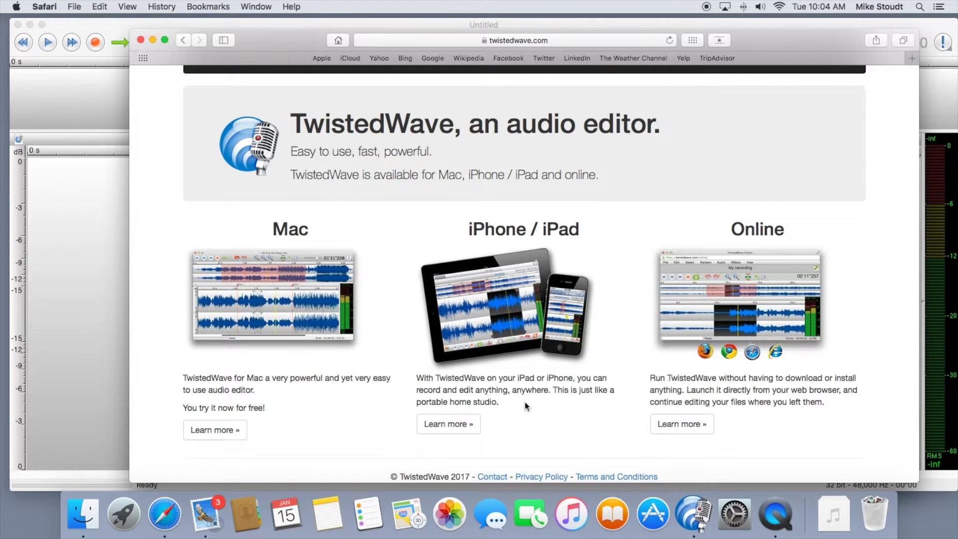
pyautogui.click(141, 39)
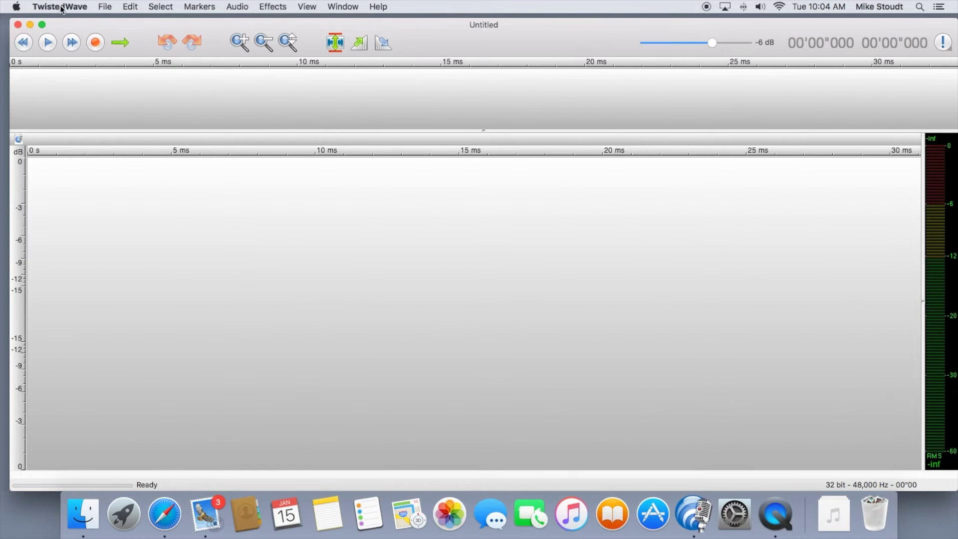
pyautogui.click(81, 11)
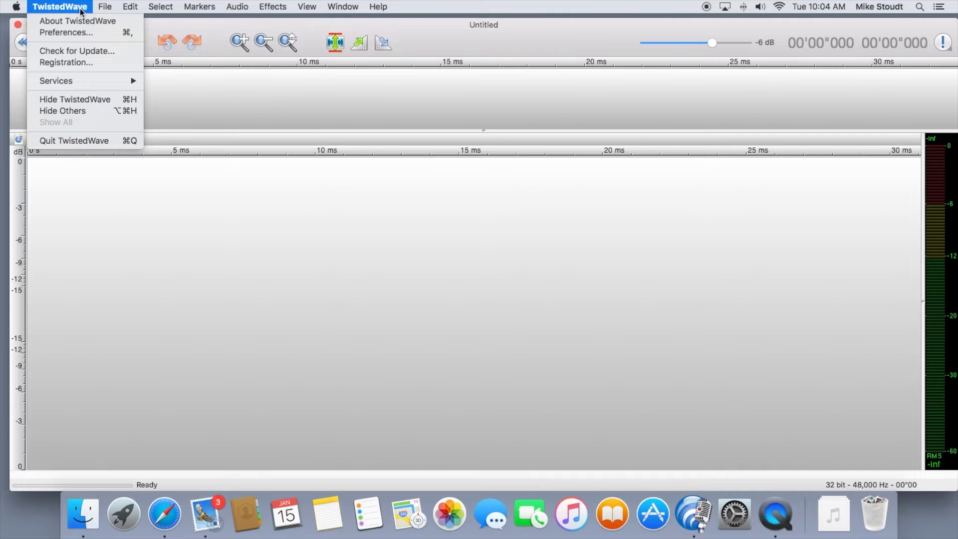
pyautogui.click(80, 34)
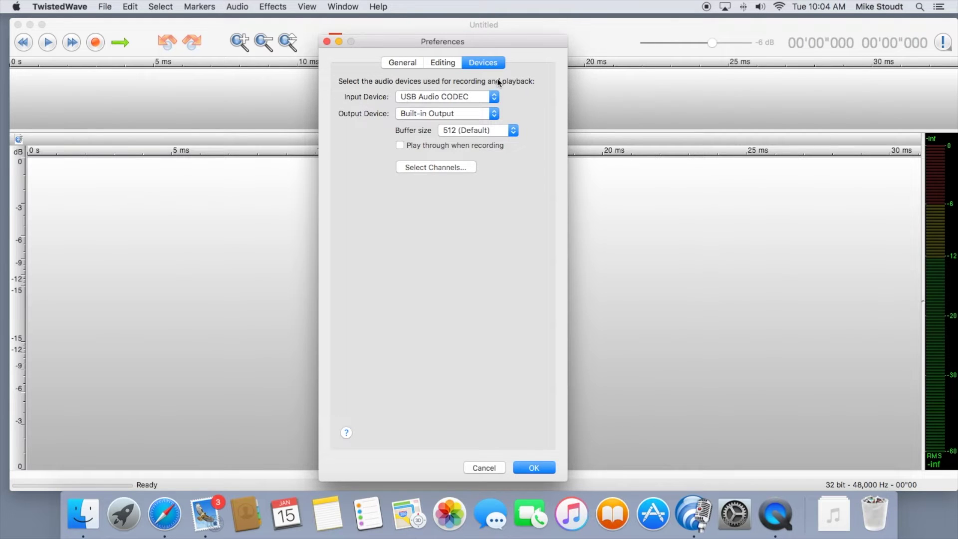
pyautogui.click(495, 98)
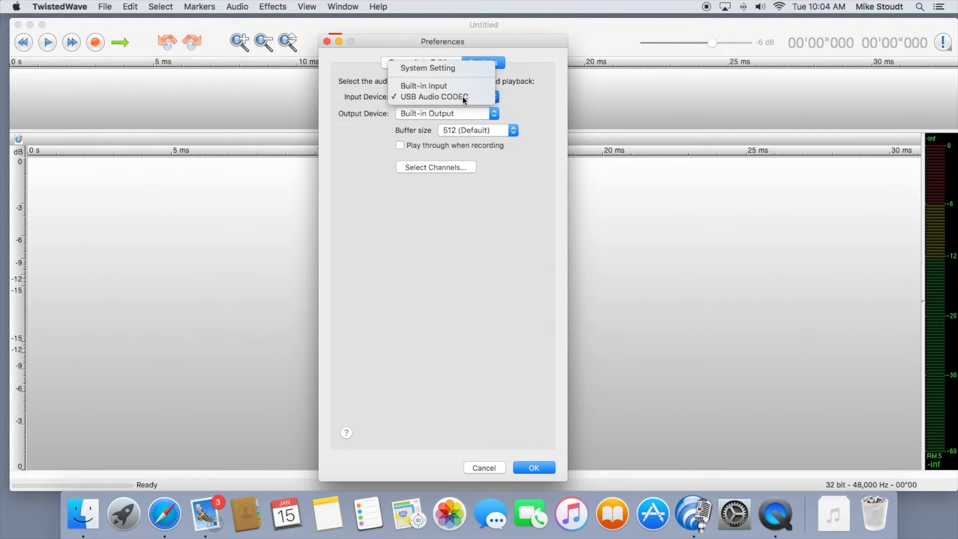
pyautogui.click(499, 104)
pyautogui.click(495, 114)
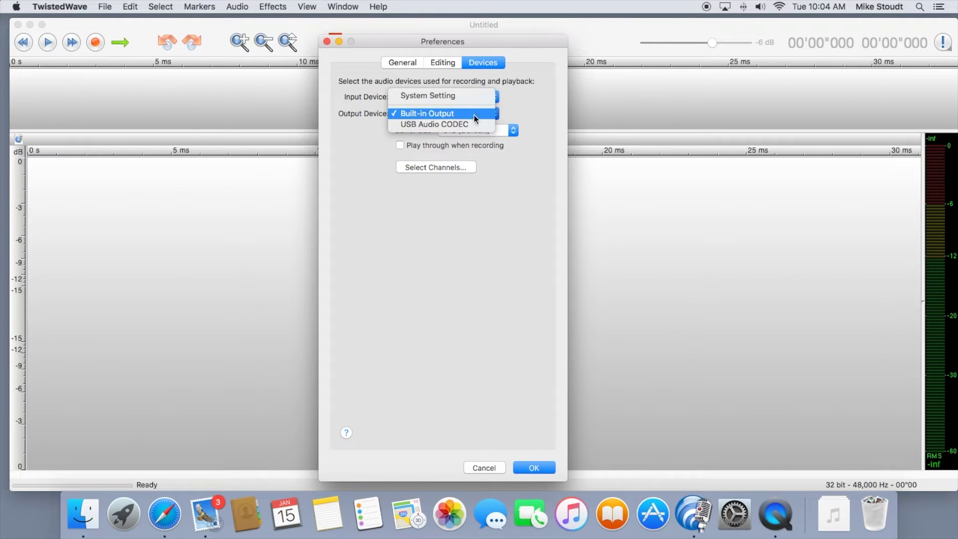
pyautogui.click(448, 113)
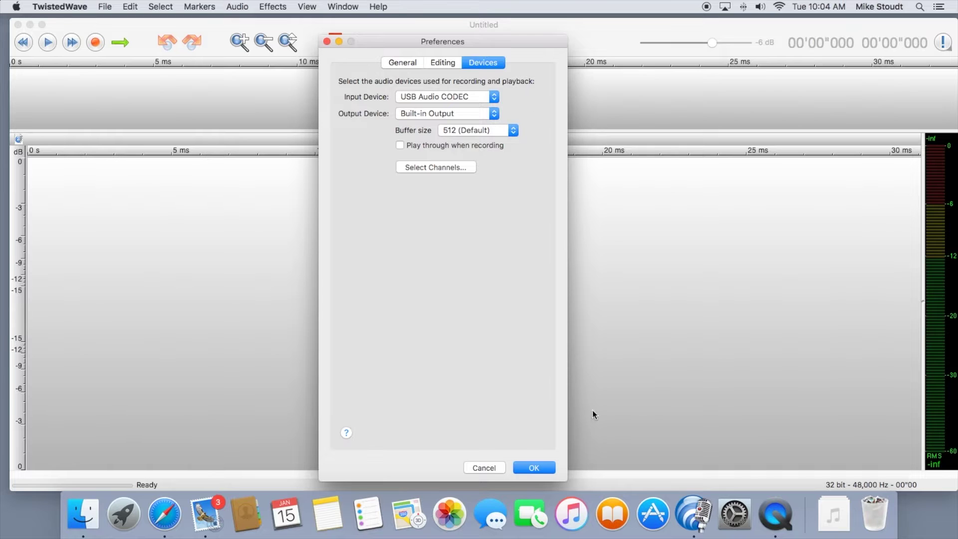
pyautogui.click(531, 466)
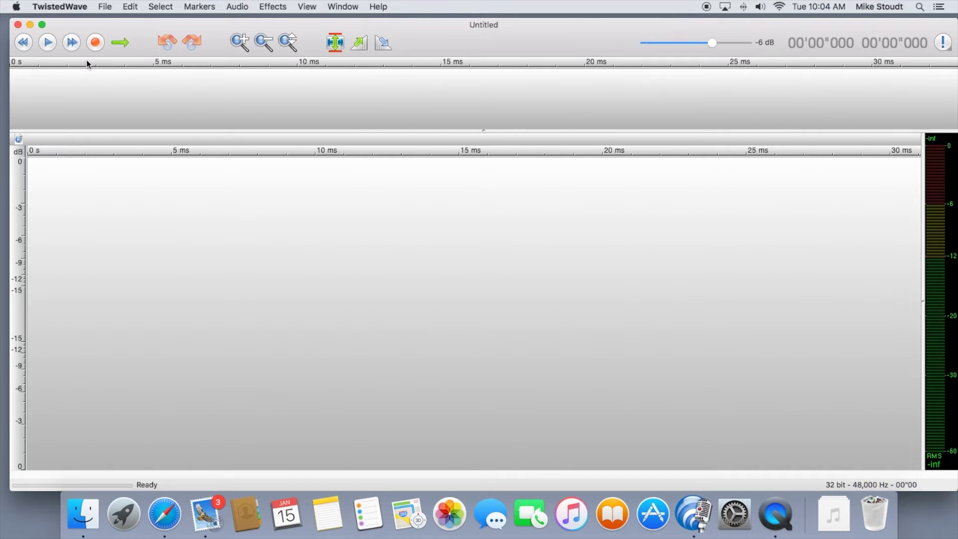
# Step: Create a new document with 1 (Mono) channel, 32 Bit depth and 48,000 Hz sample rate
pyautogui.click(105, 6)
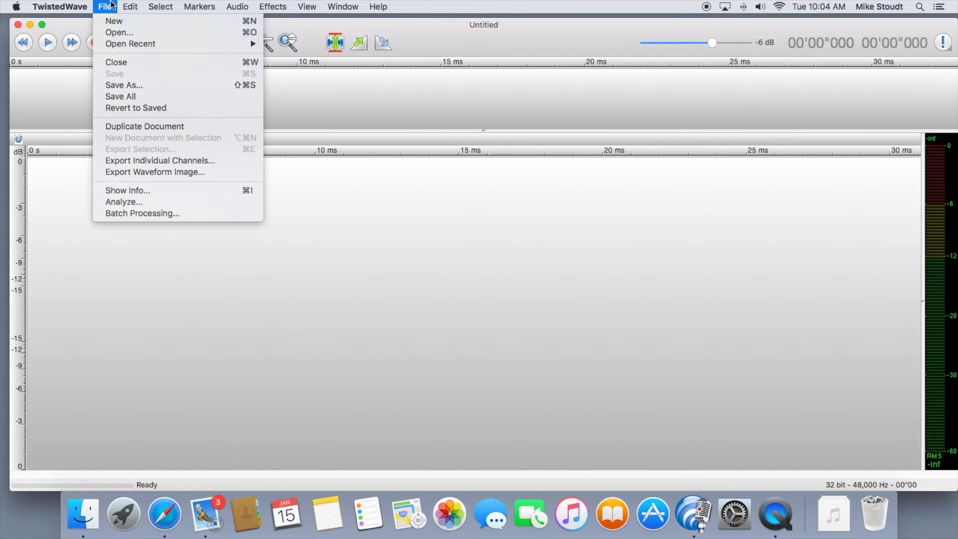
pyautogui.click(219, 21)
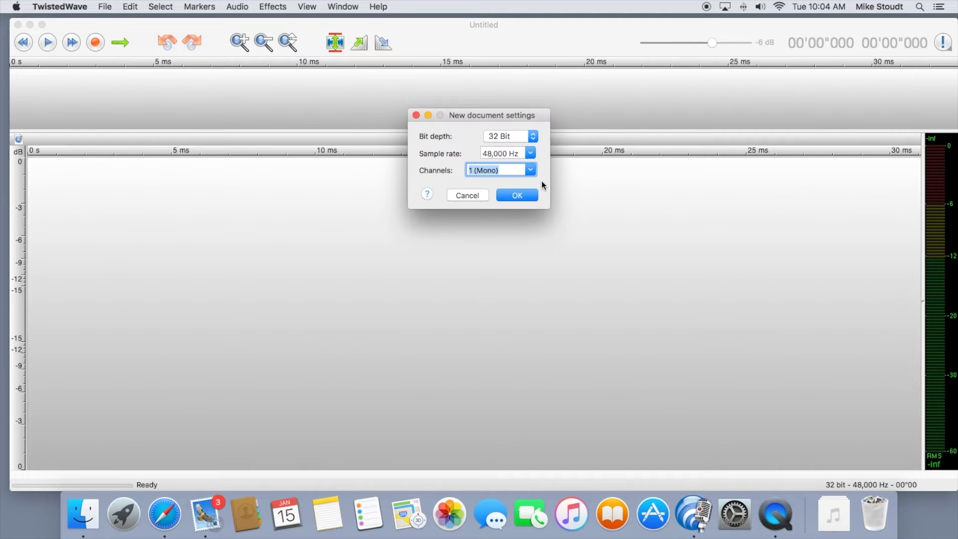
pyautogui.click(531, 168)
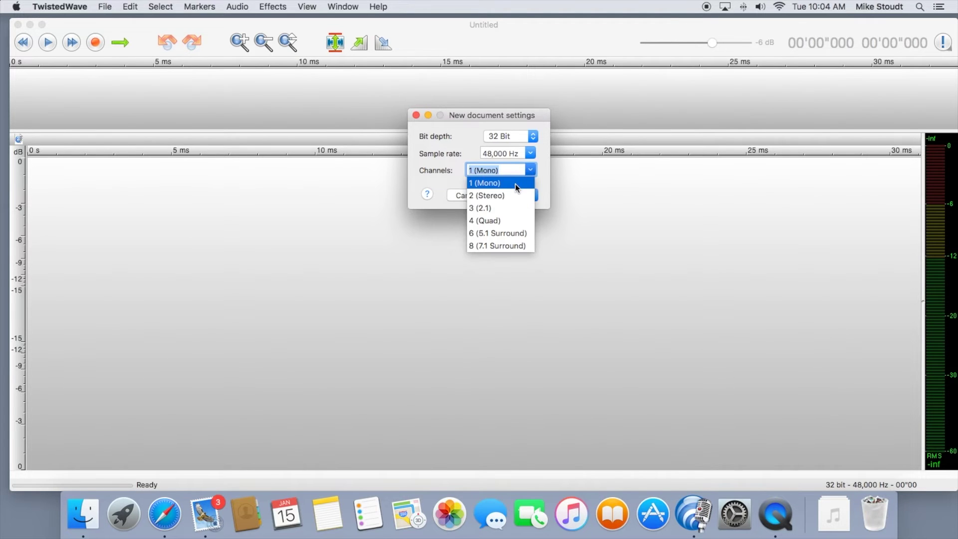
pyautogui.click(516, 183)
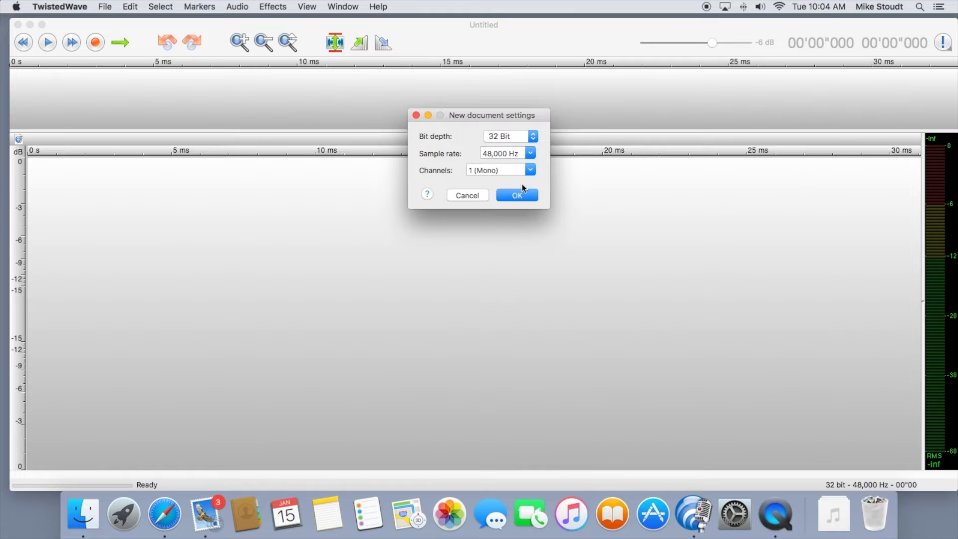
pyautogui.click(535, 136)
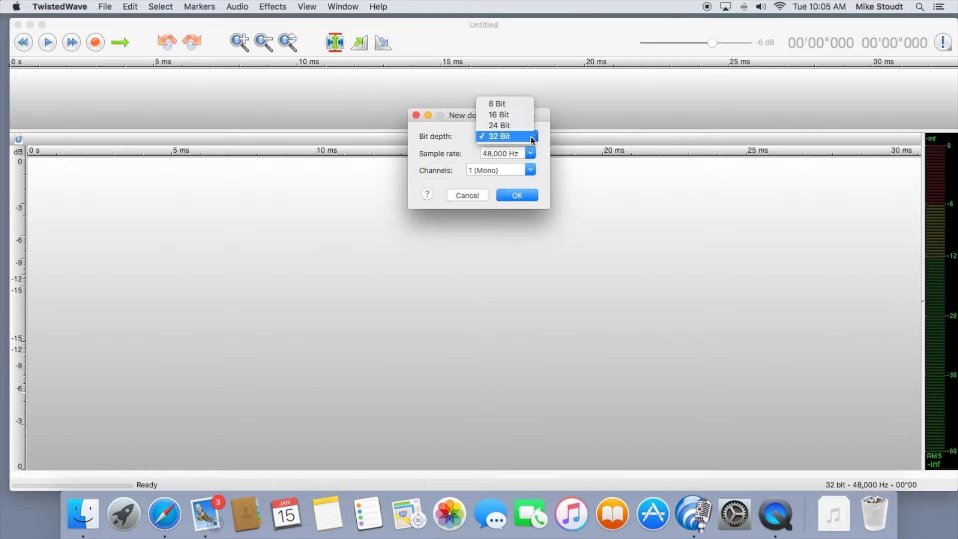
pyautogui.click(533, 140)
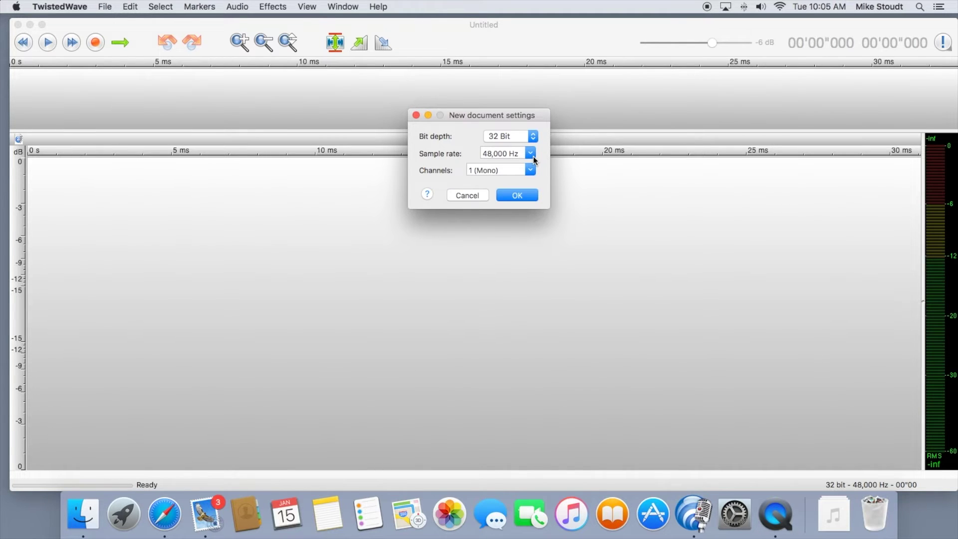
pyautogui.click(531, 154)
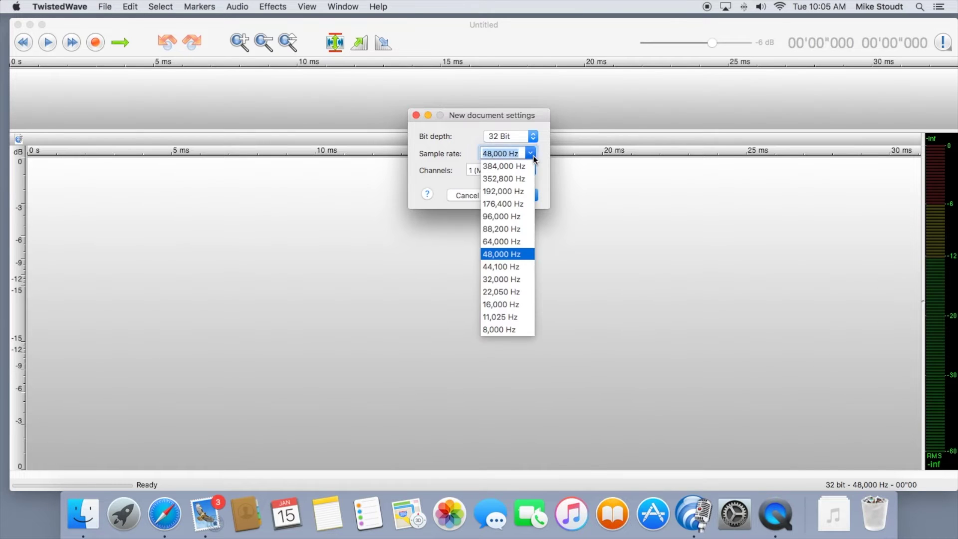
pyautogui.click(506, 255)
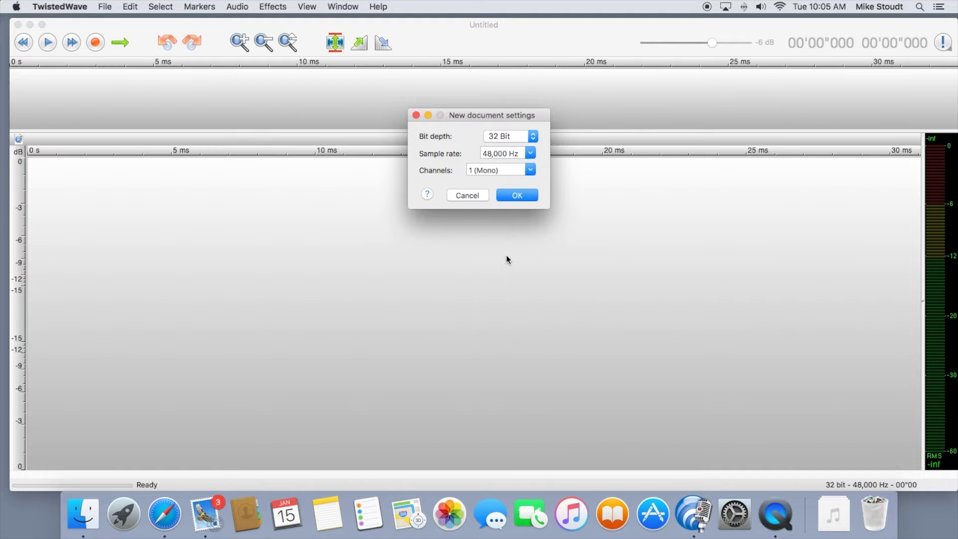
pyautogui.click(517, 195)
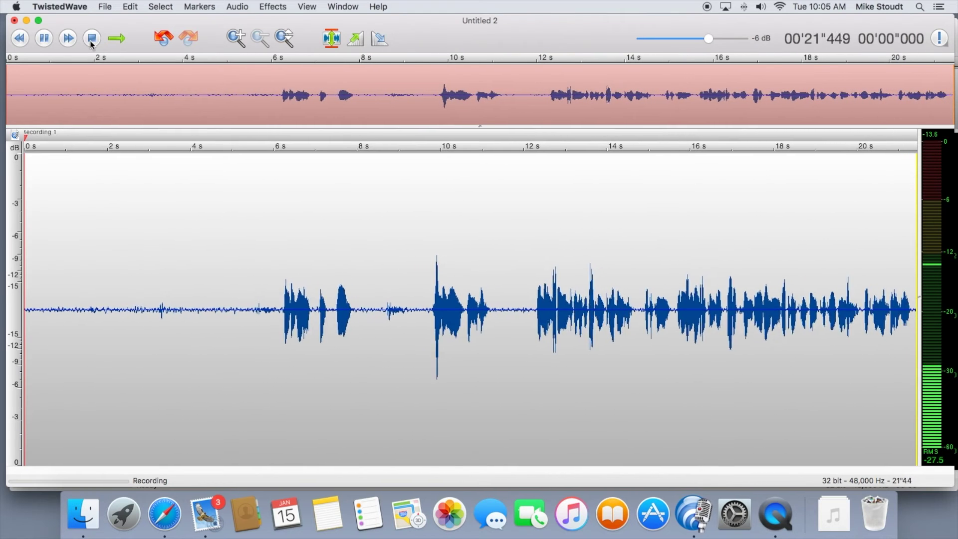
# Step: Stop the recording, leaving a 26.133-second voiceover take in Untitled 2
pyautogui.click(92, 40)
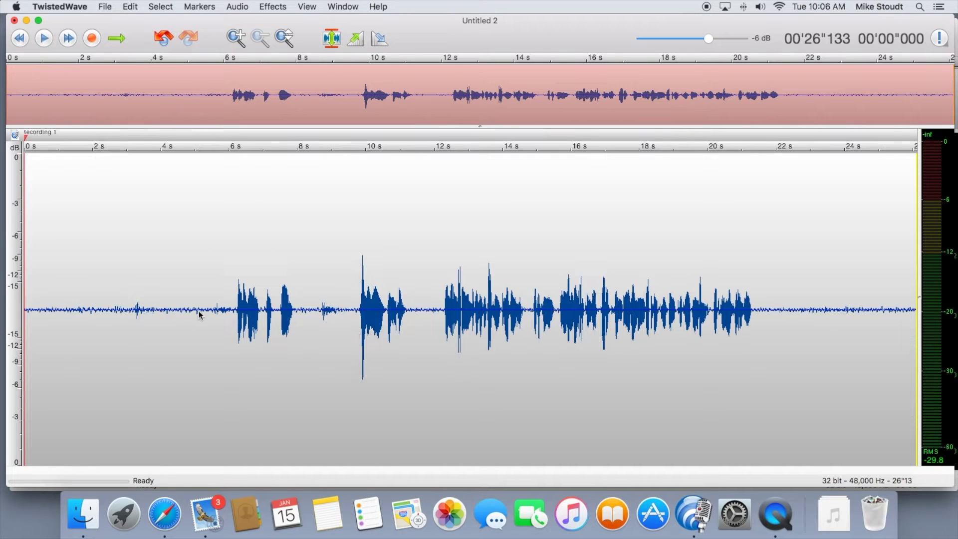
# Step: Place the playhead at about 6.3 s, just before the first speech burst
pyautogui.click(237, 318)
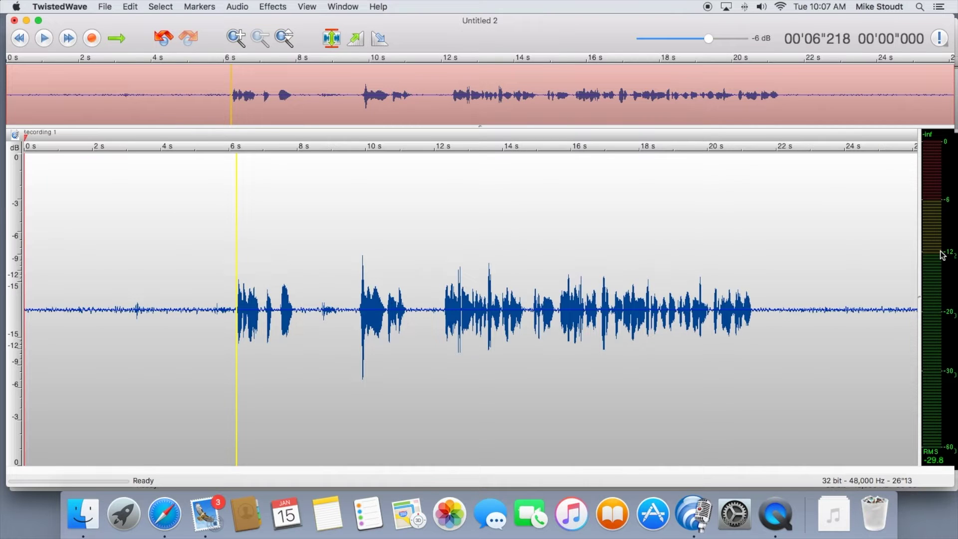
# Step: Delete the 6.2–9.8 s stretch of audio and add a marker at about 11.2 seconds
pyautogui.click(239, 314)
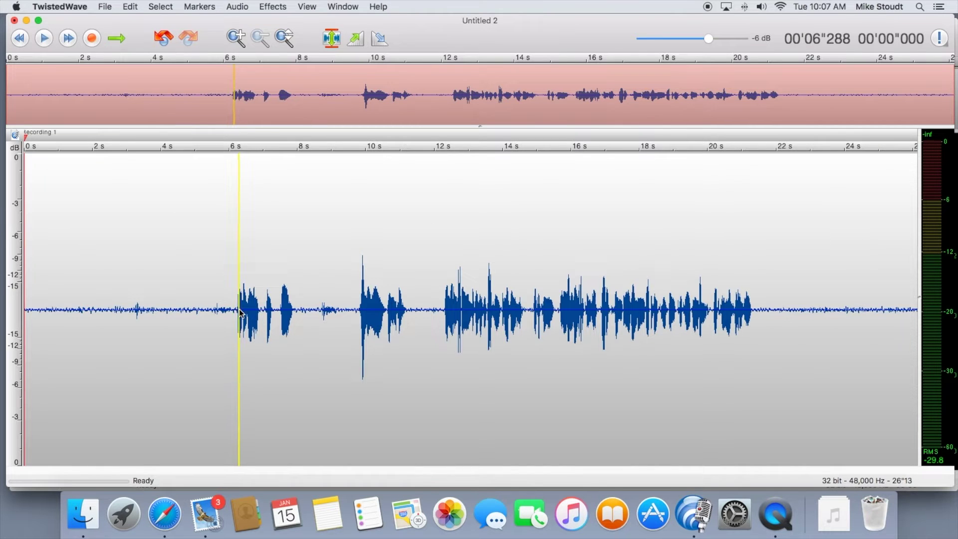
pyautogui.click(235, 315)
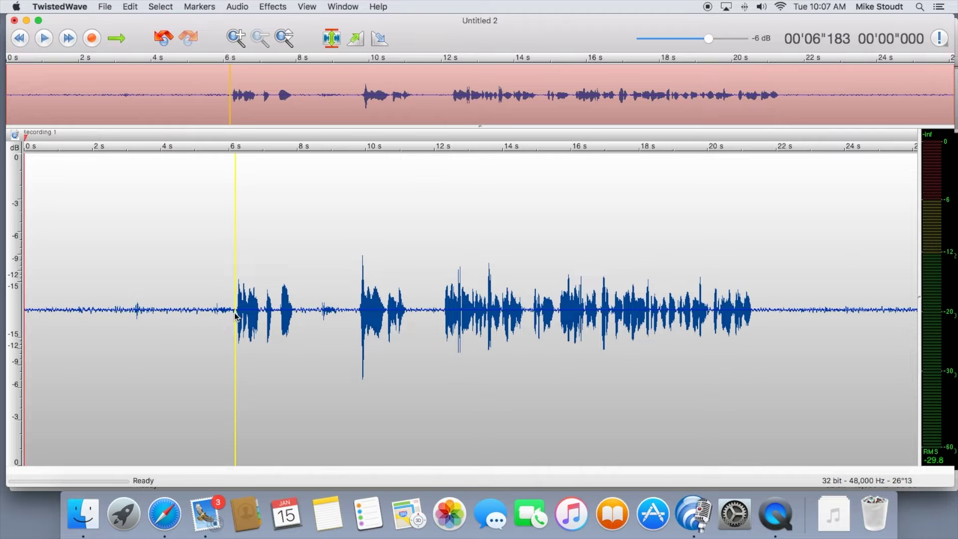
pyautogui.moveTo(236, 315); pyautogui.dragTo(357, 324)
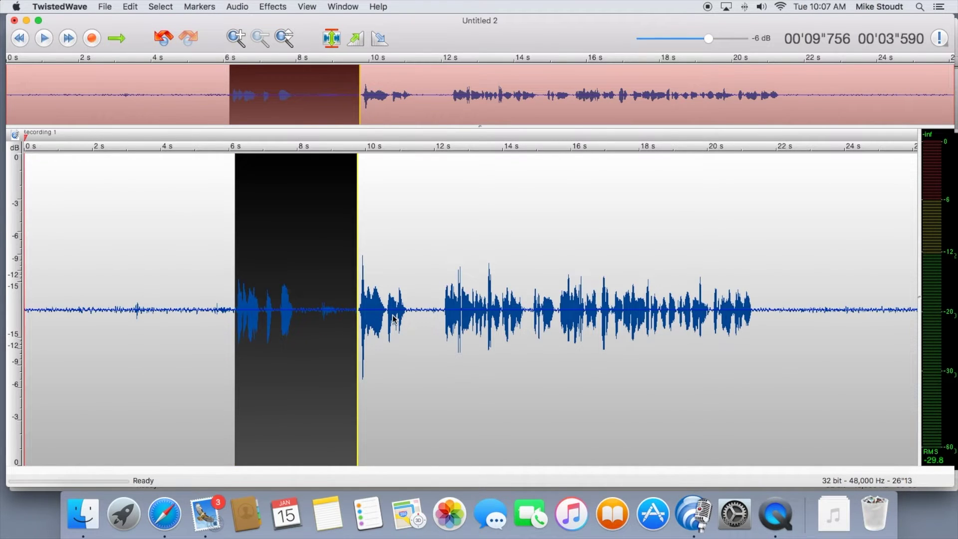
pyautogui.press('BackSpace')
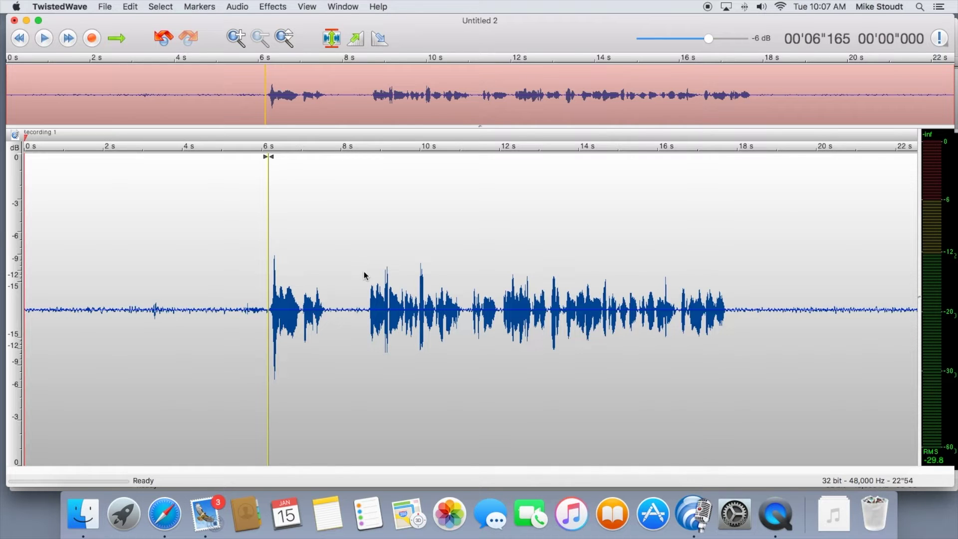
pyautogui.click(467, 297)
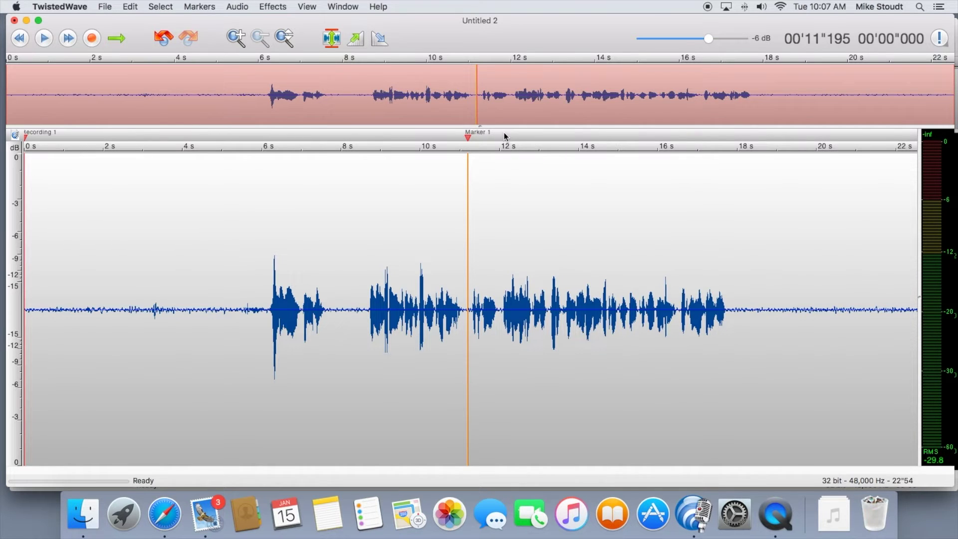
# Step: Add a second marker at about 12.1 s and rename Marker 1 to Take 1
pyautogui.click(504, 134)
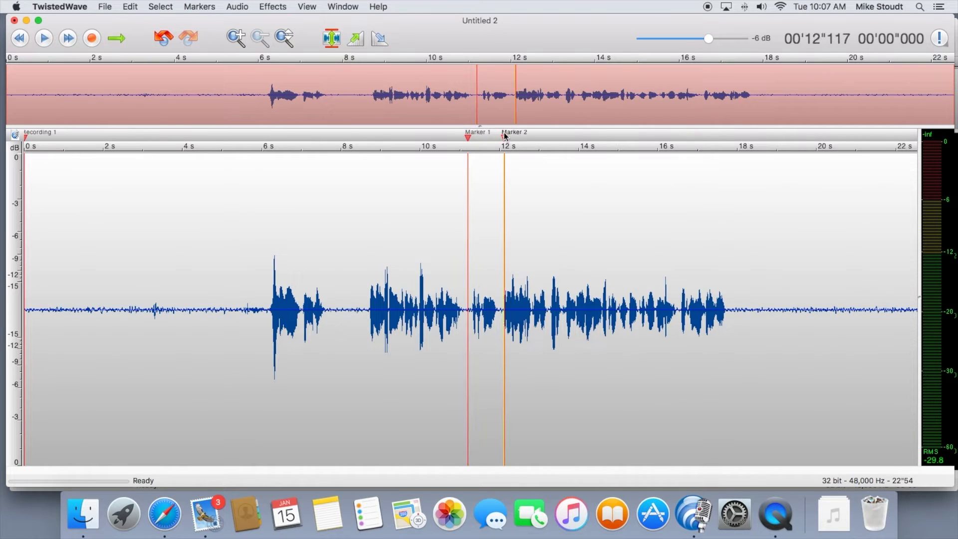
pyautogui.doubleClick(478, 133)
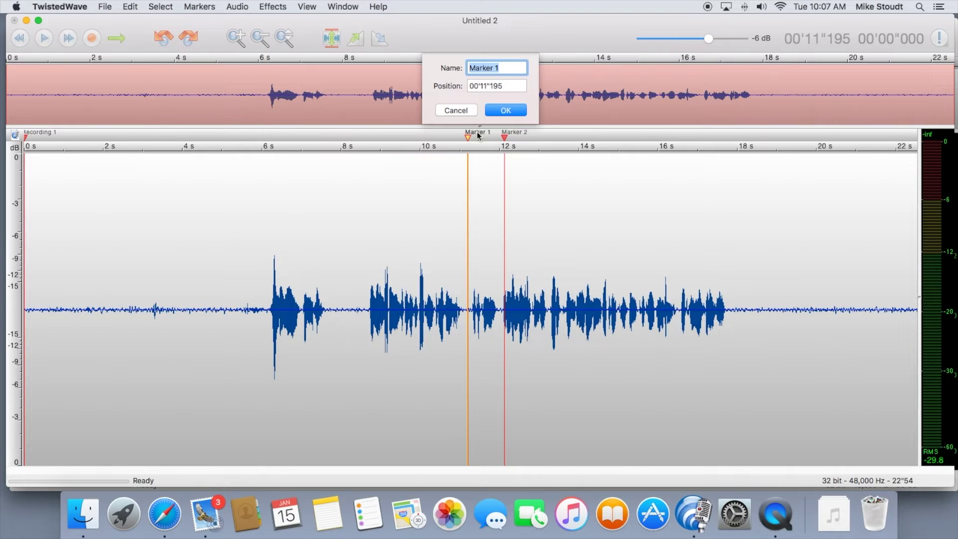
pyautogui.write('Intro')
pyautogui.press('Escape')
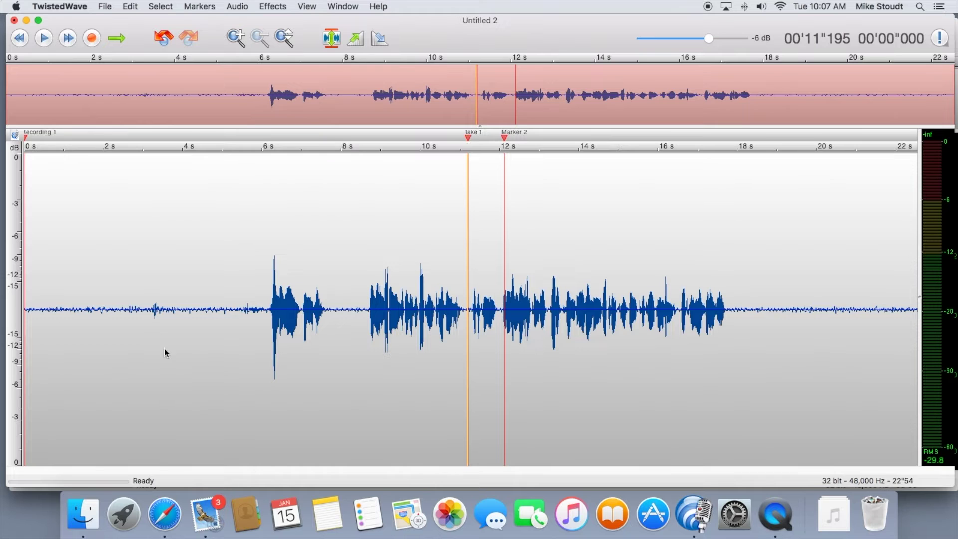
pyautogui.moveTo(223, 324); pyautogui.dragTo(30, 351)
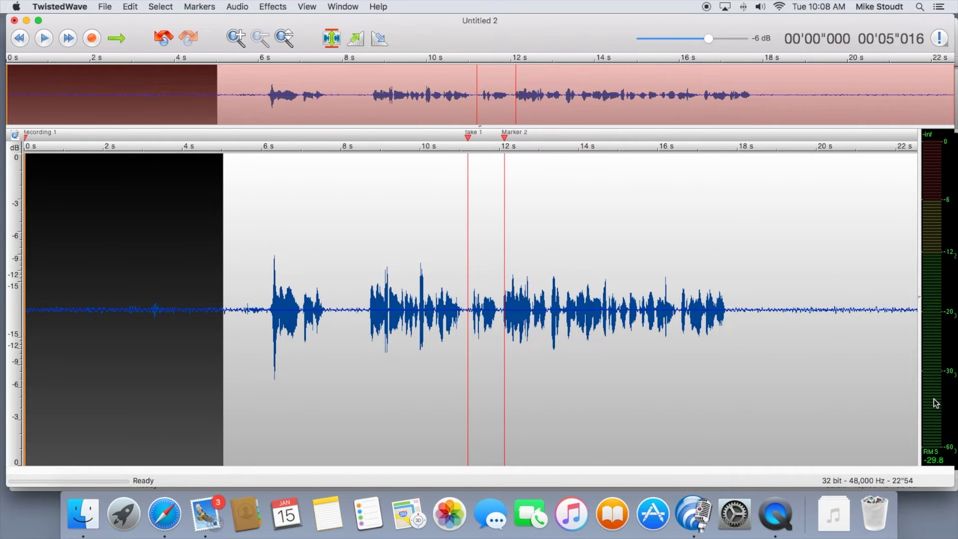
# Step: Silence everything from 0 to 6.1 s, before the first phrase, with Effects > Silence
pyautogui.click(267, 314)
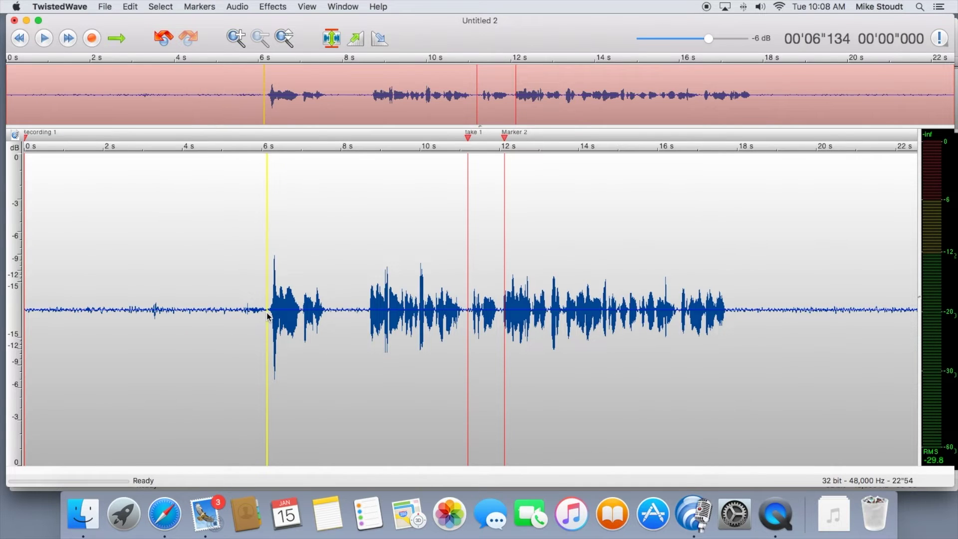
pyautogui.moveTo(268, 315); pyautogui.dragTo(31, 331)
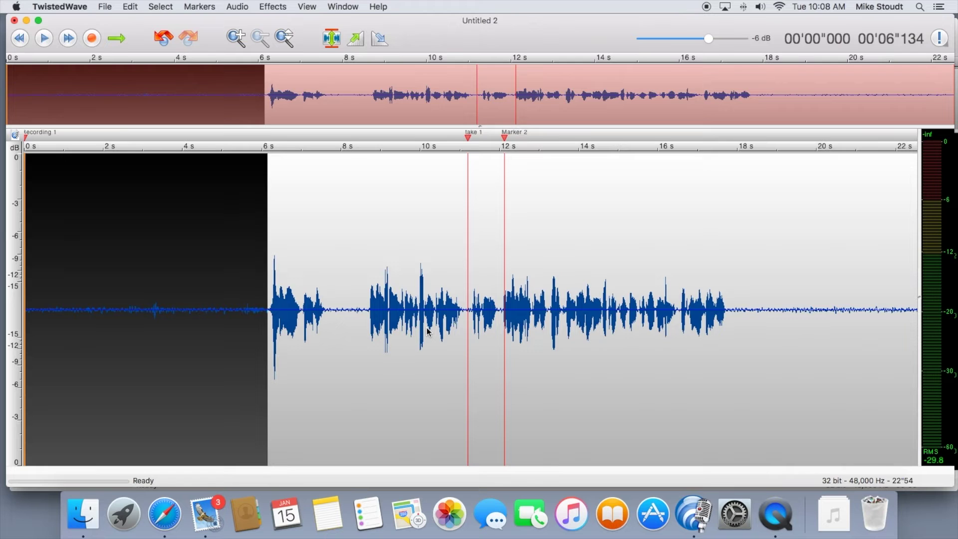
pyautogui.click(280, 7)
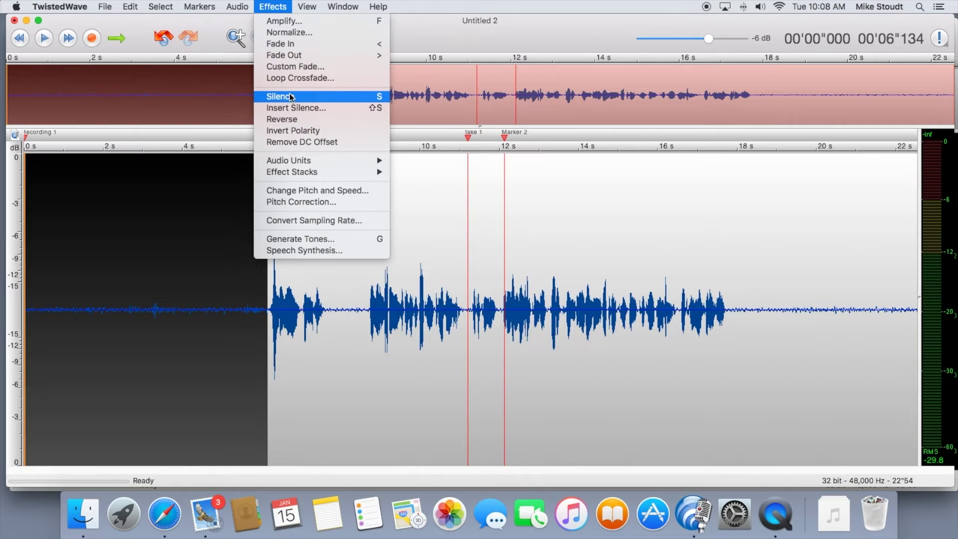
pyautogui.click(203, 303)
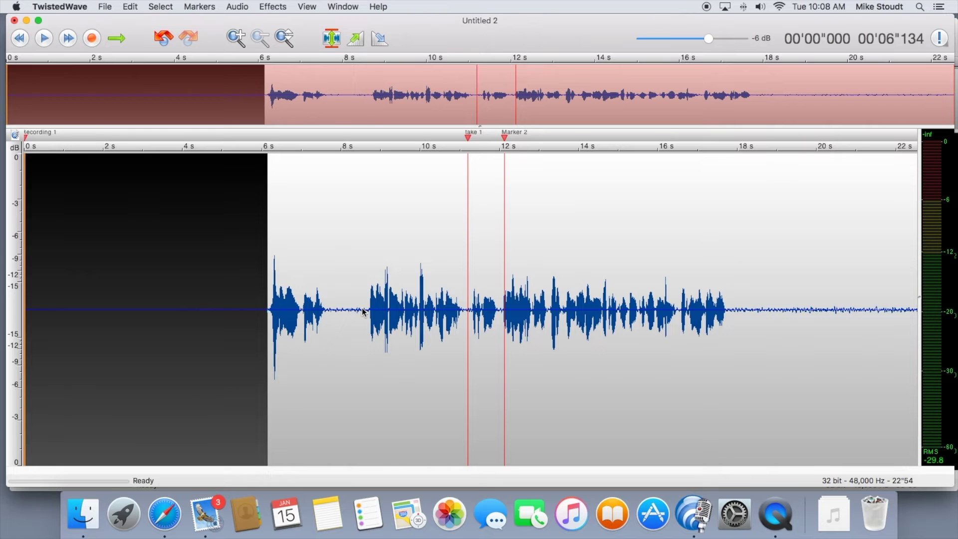
# Step: Delete the silent stretch from 0.6 s to 6.1 s and fit the whole recording in view
pyautogui.press('super+equal')
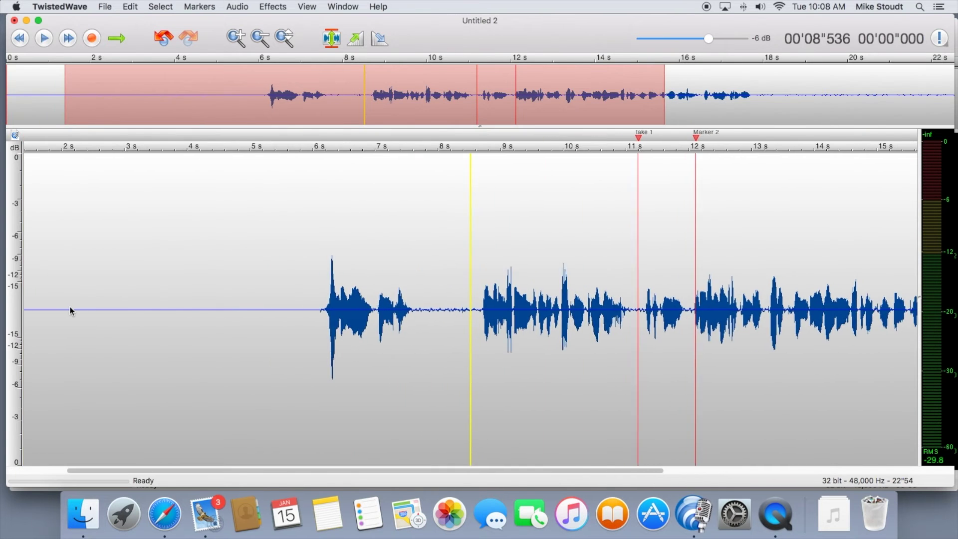
pyautogui.moveTo(394, 75); pyautogui.dragTo(125, 85)
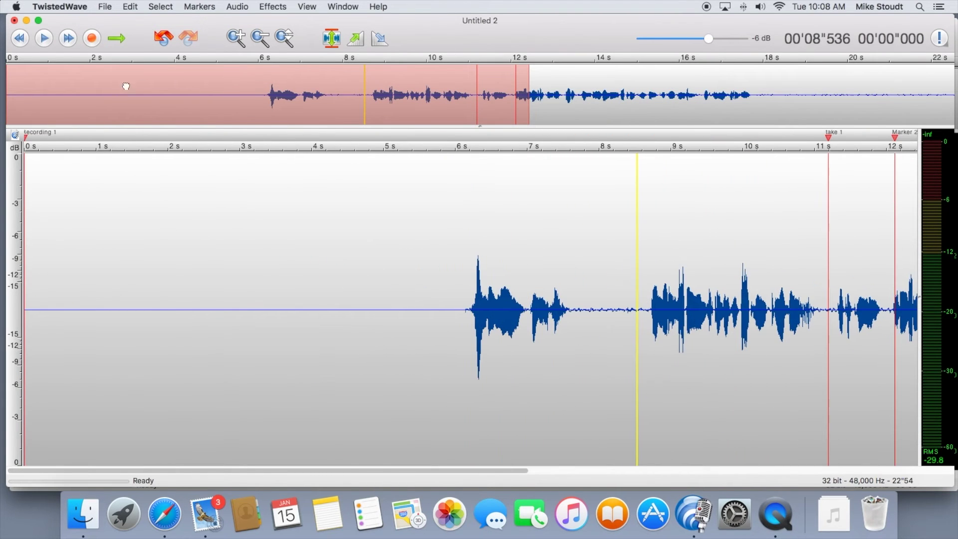
pyautogui.moveTo(69, 213); pyautogui.dragTo(465, 224)
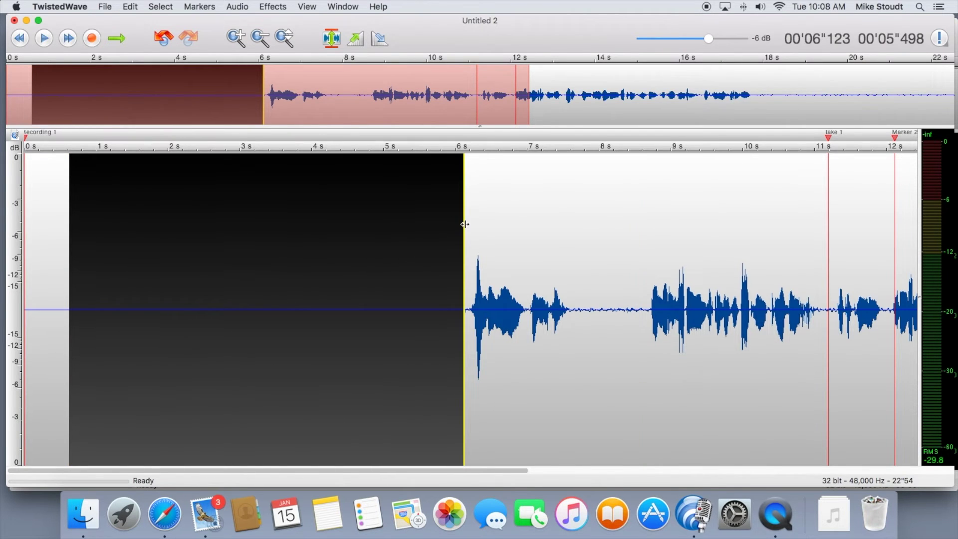
pyautogui.press('BackSpace')
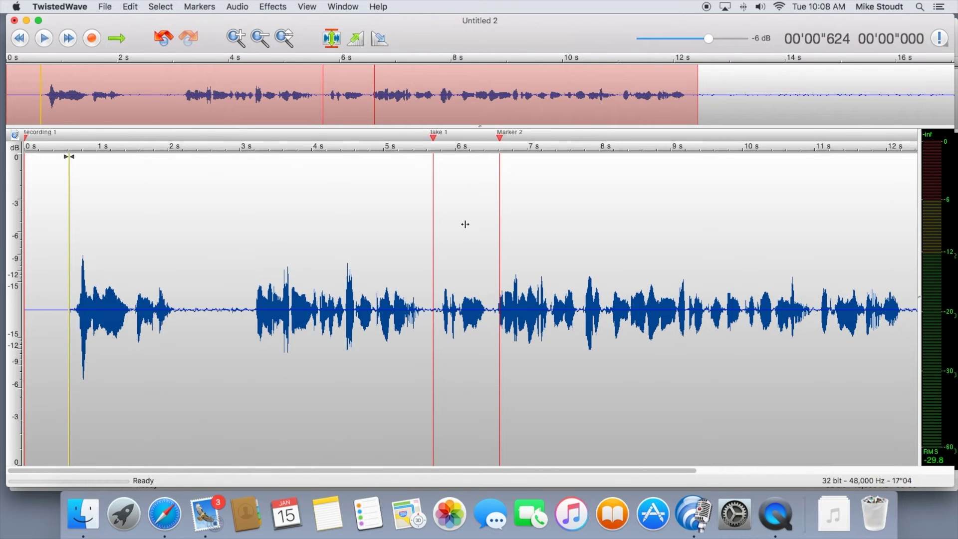
pyautogui.press('super+0')
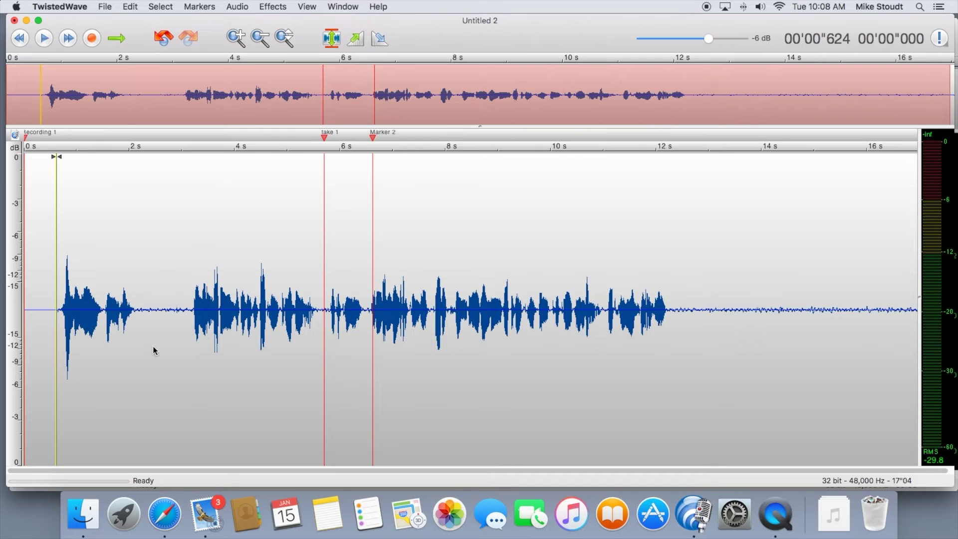
# Step: Select the short breath near the Take 1 marker and open the gain adjustment, then cancel it
pyautogui.moveTo(140, 332); pyautogui.dragTo(191, 334)
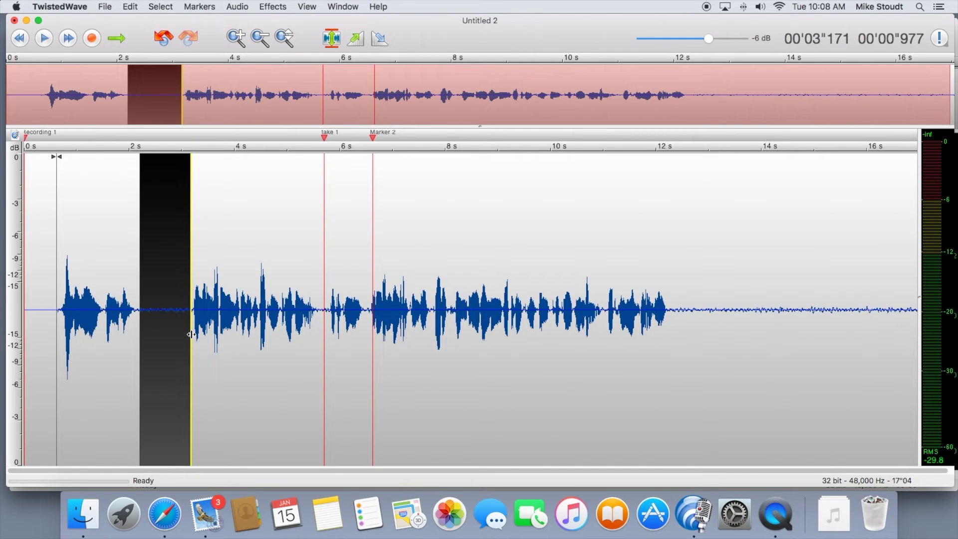
pyautogui.click(388, 306)
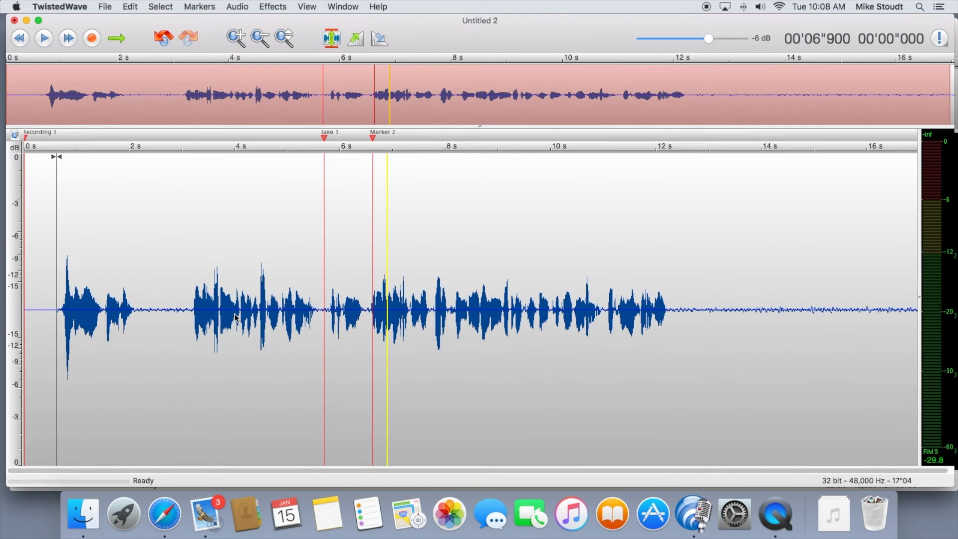
pyautogui.moveTo(323, 315); pyautogui.dragTo(371, 306)
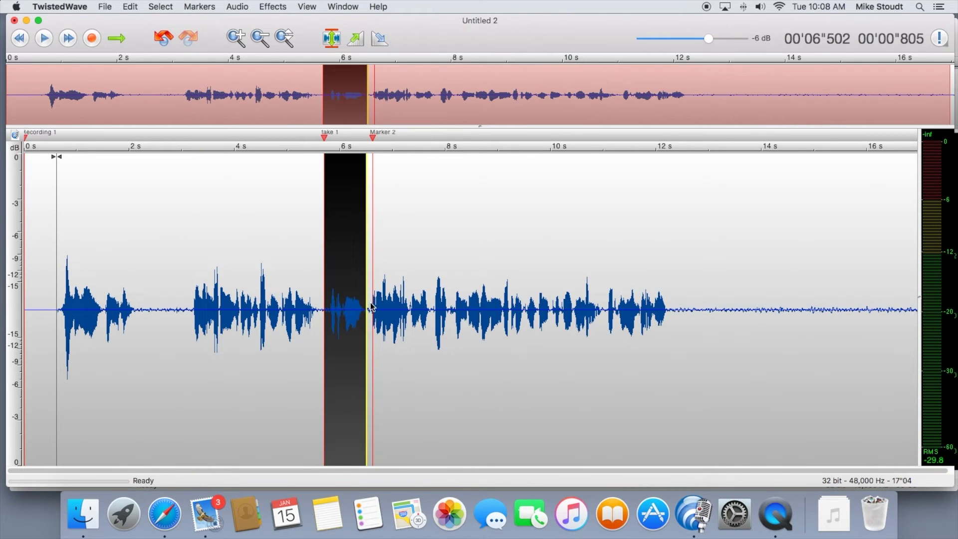
pyautogui.press('super+l')
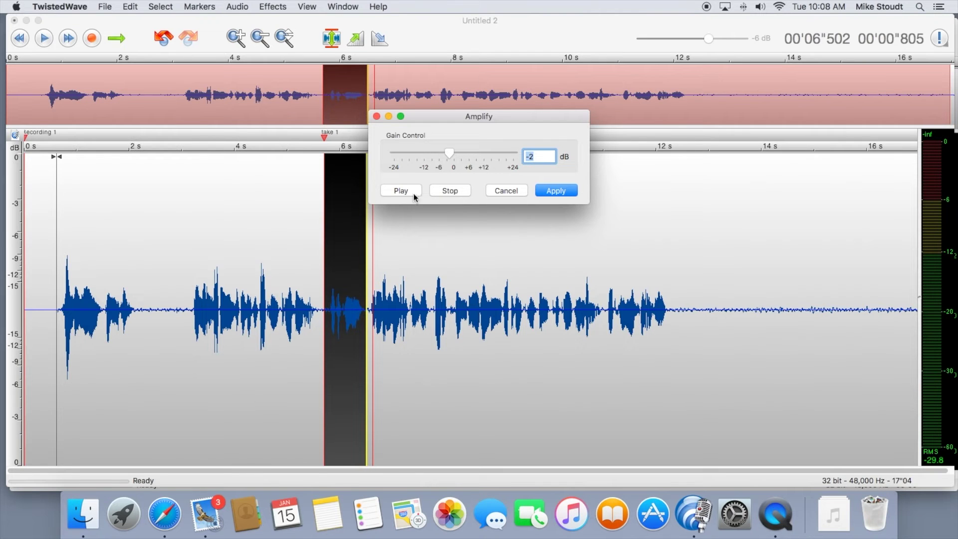
pyautogui.click(511, 192)
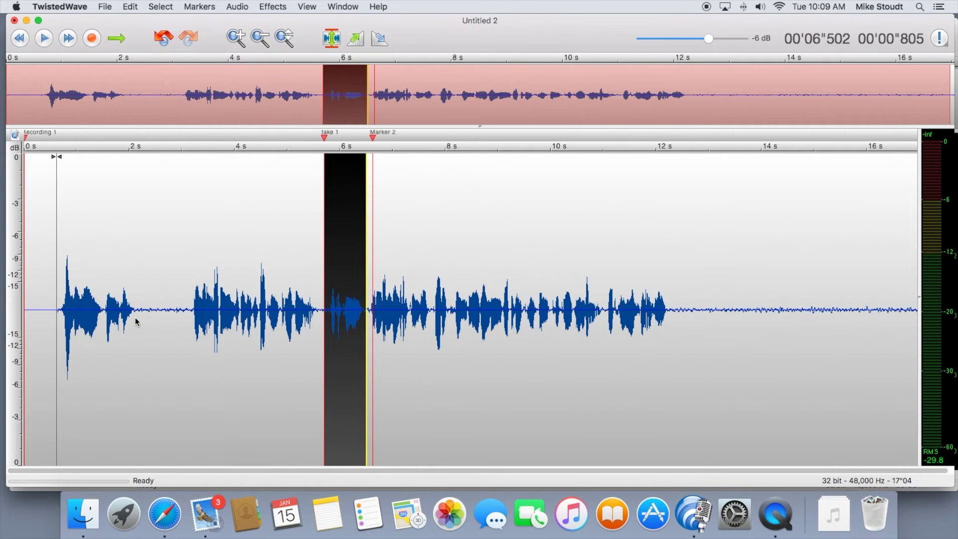
# Step: Lower the breath at about 2–3 seconds by -2 dB with Amplify
pyautogui.moveTo(136, 319); pyautogui.dragTo(193, 320)
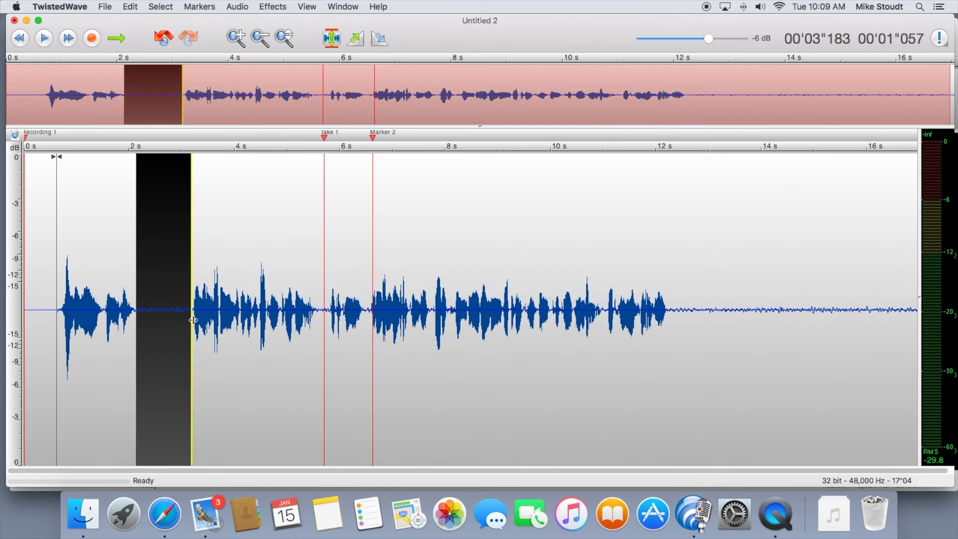
pyautogui.press('super+shift+a')
pyautogui.click(449, 154)
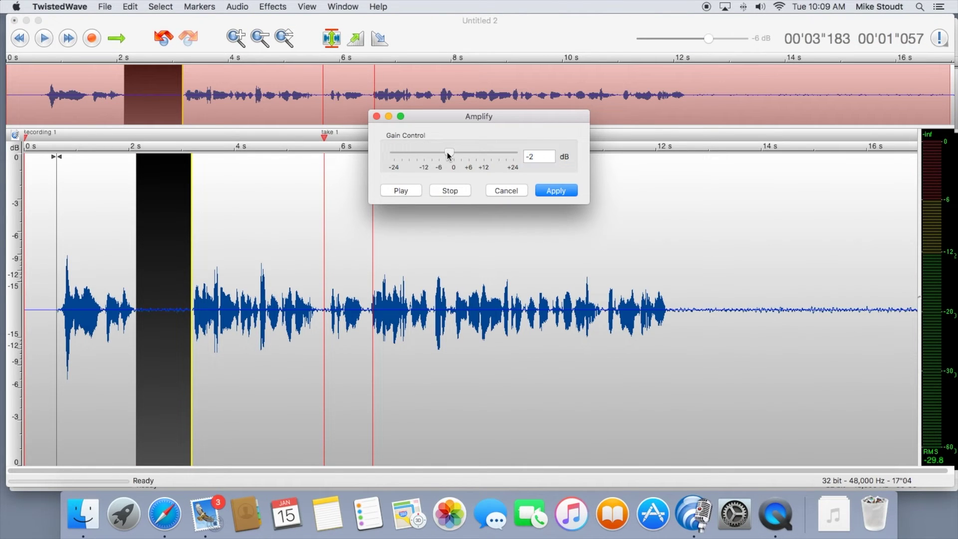
pyautogui.click(573, 192)
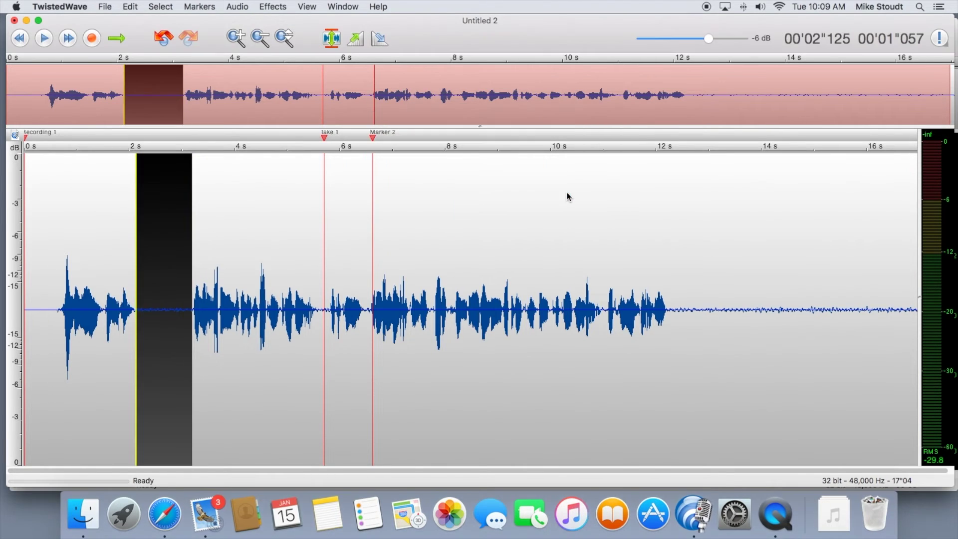
# Step: Silence the tail from 12.28 s onward, then delete everything after 12.89 s
pyautogui.click(283, 421)
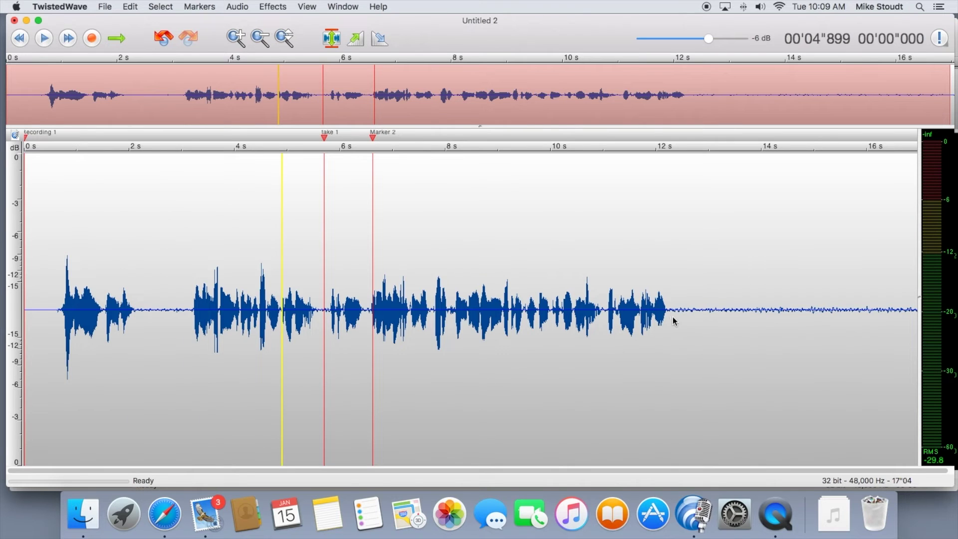
pyautogui.moveTo(672, 318); pyautogui.dragTo(873, 230)
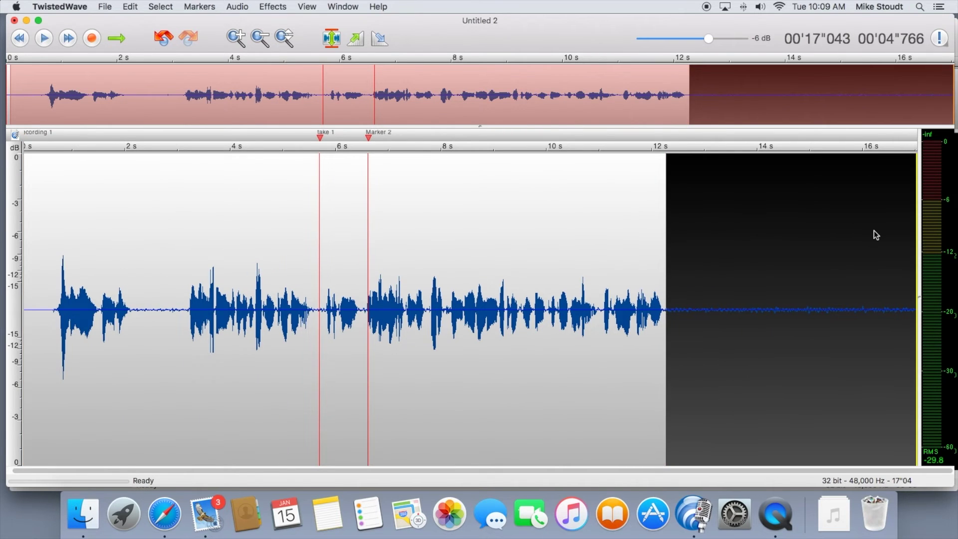
pyautogui.press('super+l')
pyautogui.click(715, 336)
pyautogui.moveTo(701, 349); pyautogui.dragTo(957, 326)
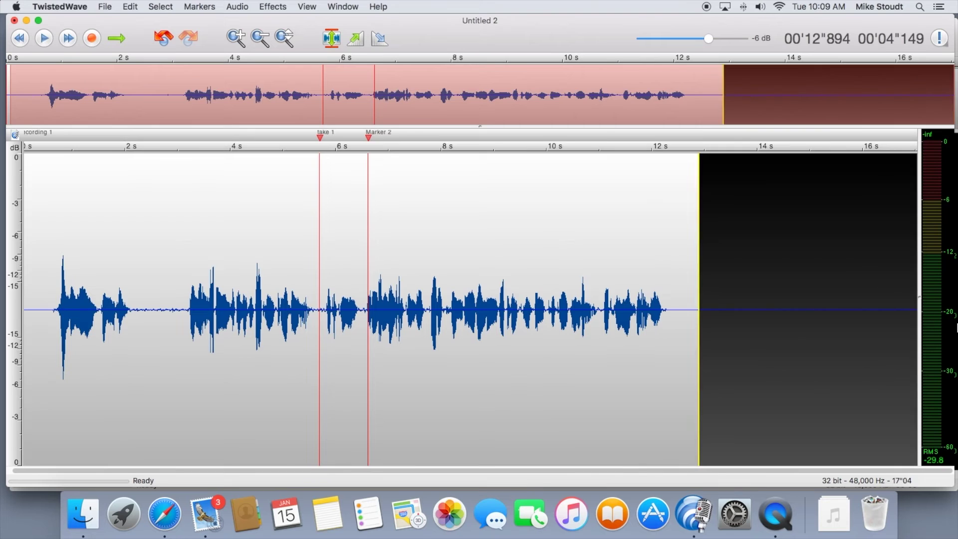
pyautogui.press('Delete')
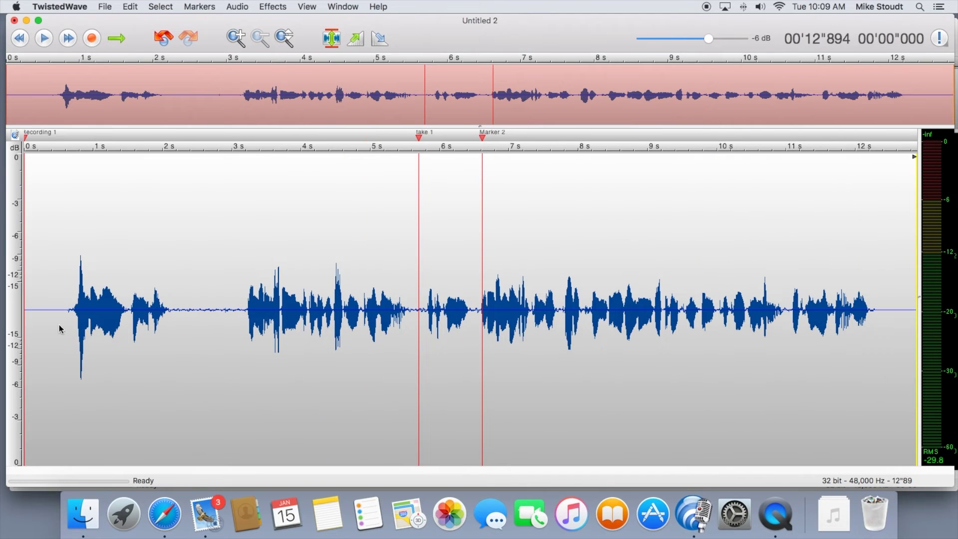
pyautogui.click(59, 329)
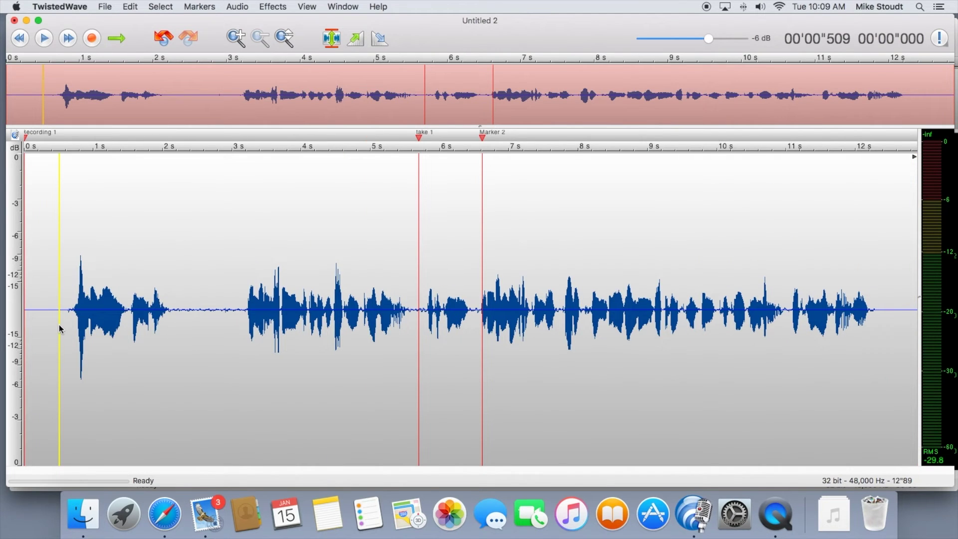
# Step: Save the edited take to the Desktop as MP3 Audio, named HelloFresh_ plus the voice actor's name
pyautogui.click(104, 7)
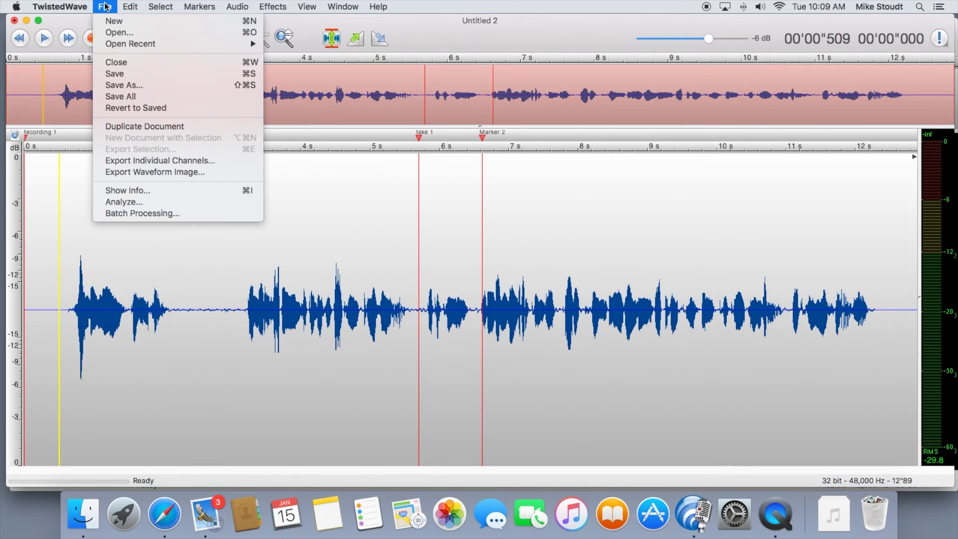
pyautogui.click(125, 73)
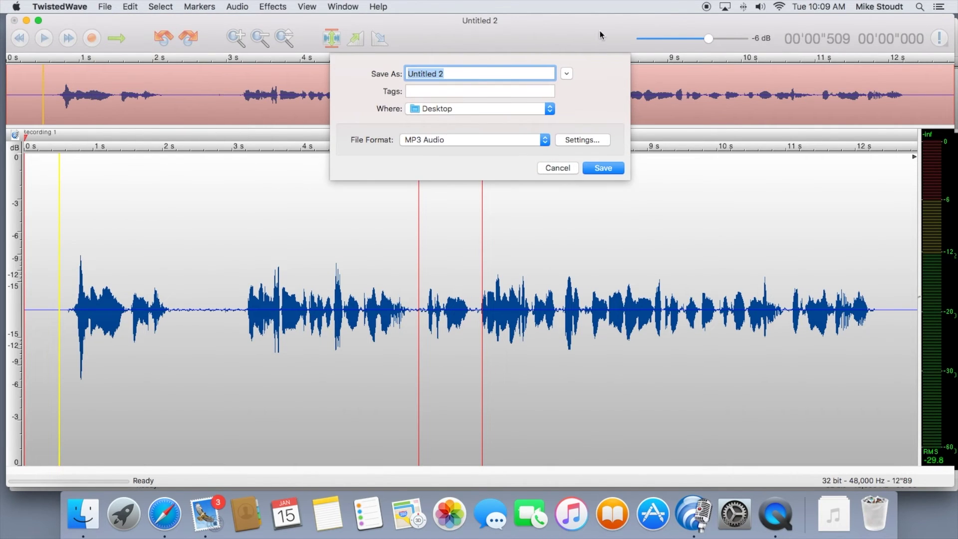
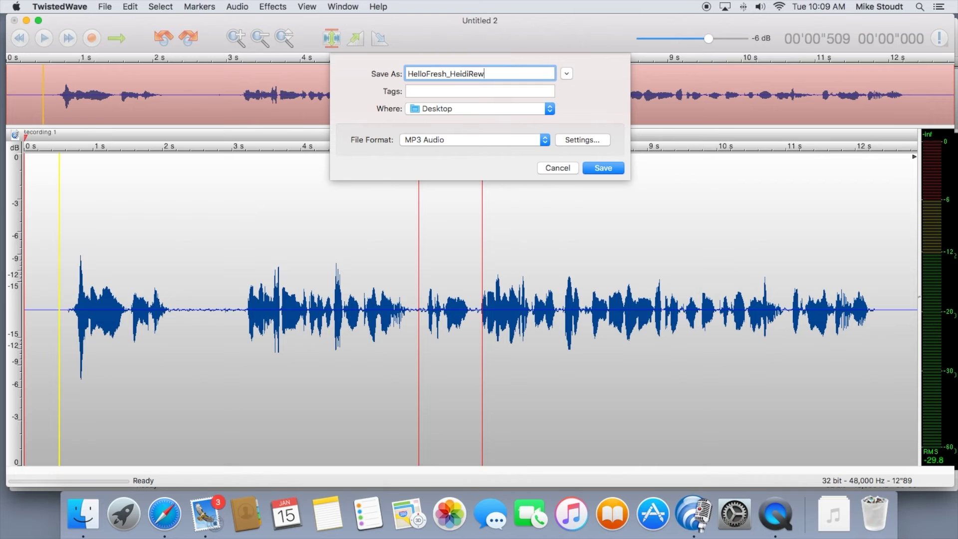
pyautogui.click(613, 169)
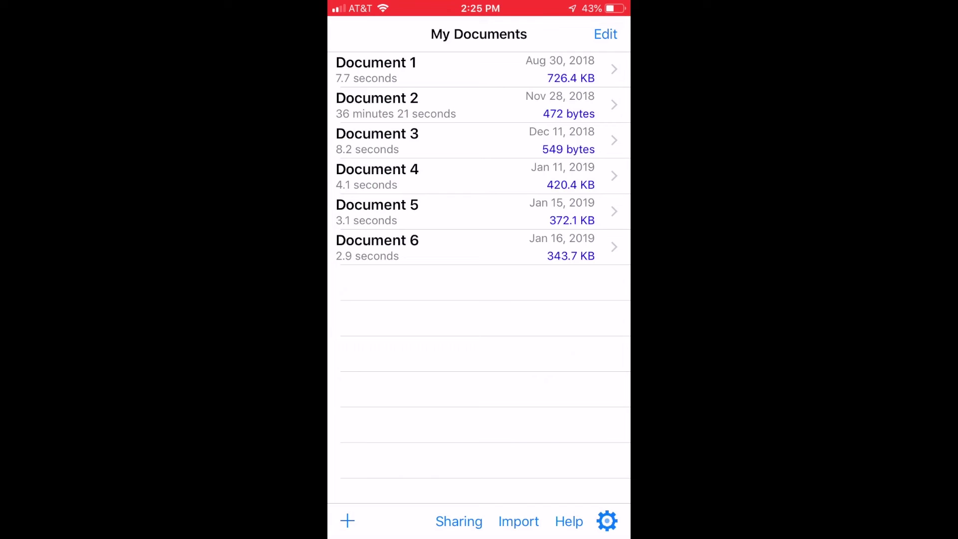
# Step: Create a new mono 44,100 Hz document, Document 7, and start recording into it
pyautogui.click(348, 520)
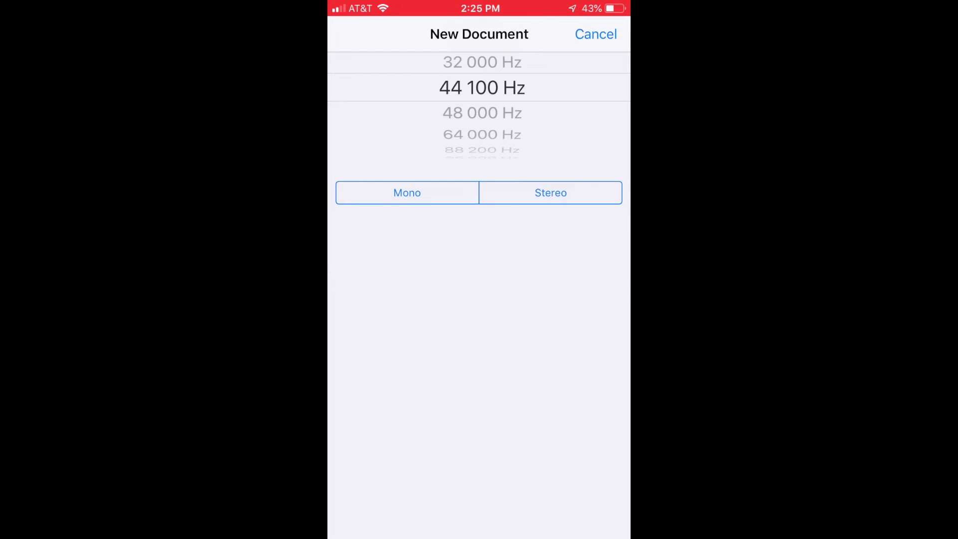
pyautogui.click(407, 193)
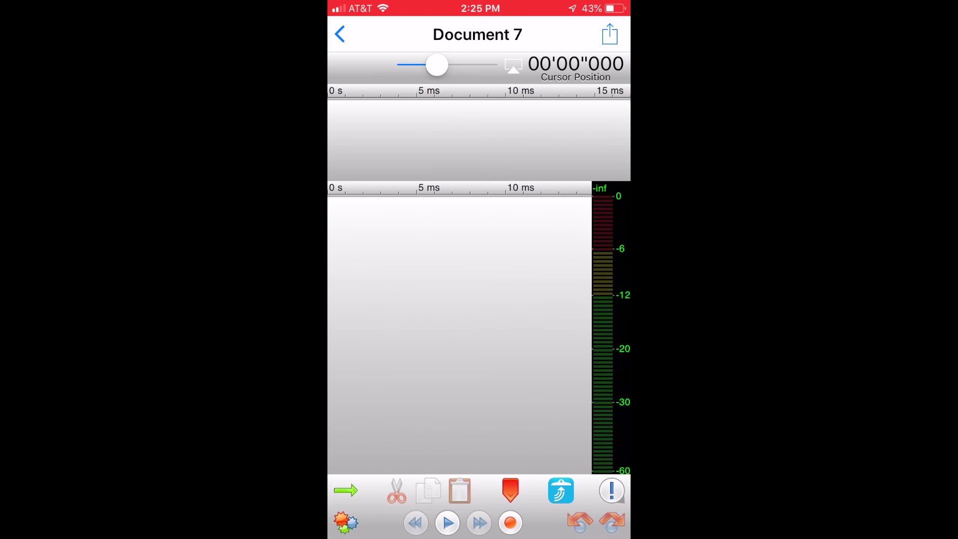
pyautogui.click(510, 522)
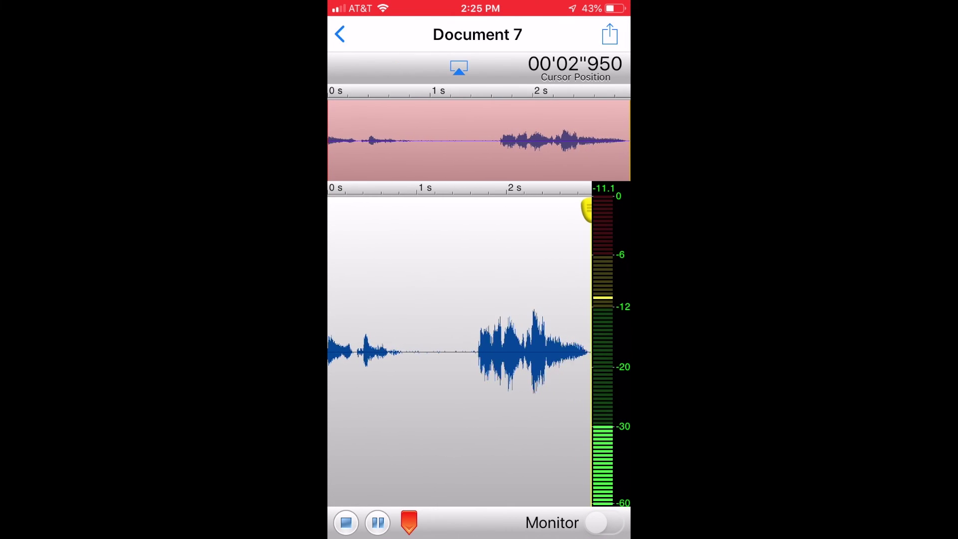
# Step: Stop the recording and silence the quiet stretch from 0.79 to 1.70 s
pyautogui.click(345, 522)
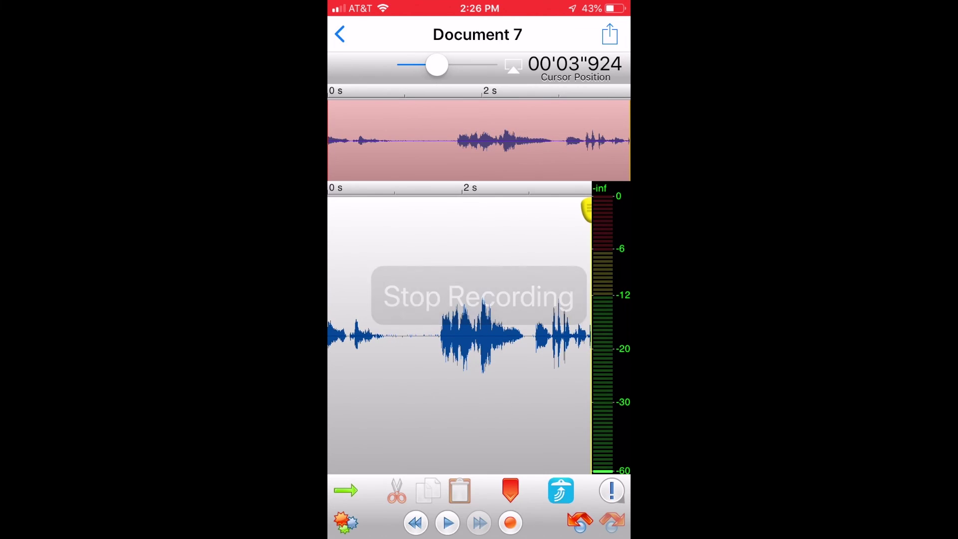
pyautogui.moveTo(381, 334); pyautogui.dragTo(441, 334)
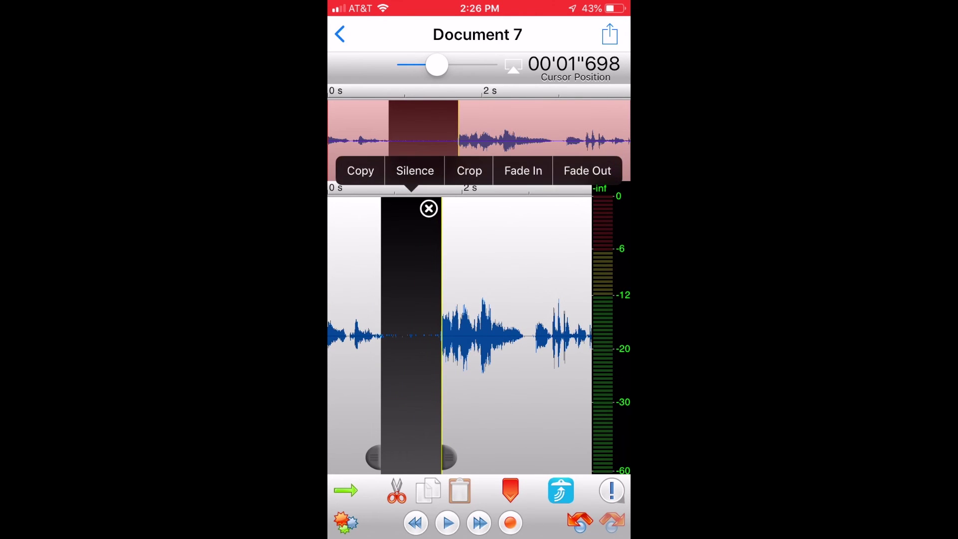
pyautogui.click(415, 170)
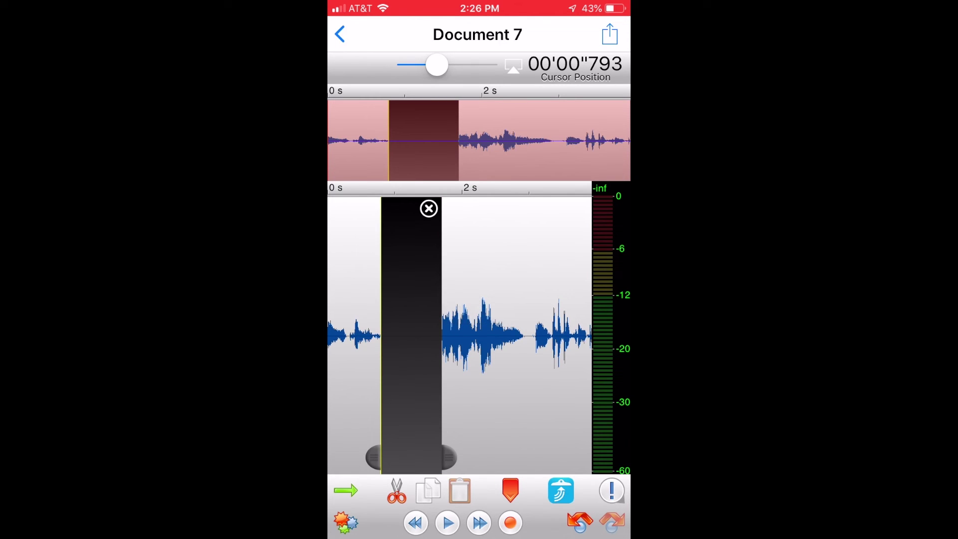
# Step: Delete the audio from the start up to 1.01 s, leaving the playhead near 1.87 s
pyautogui.click(502, 334)
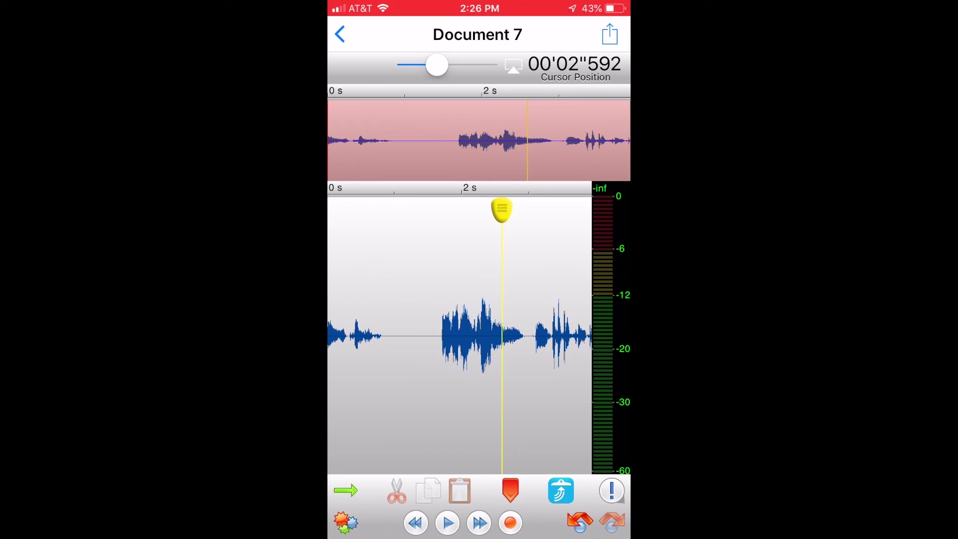
pyautogui.click(396, 334)
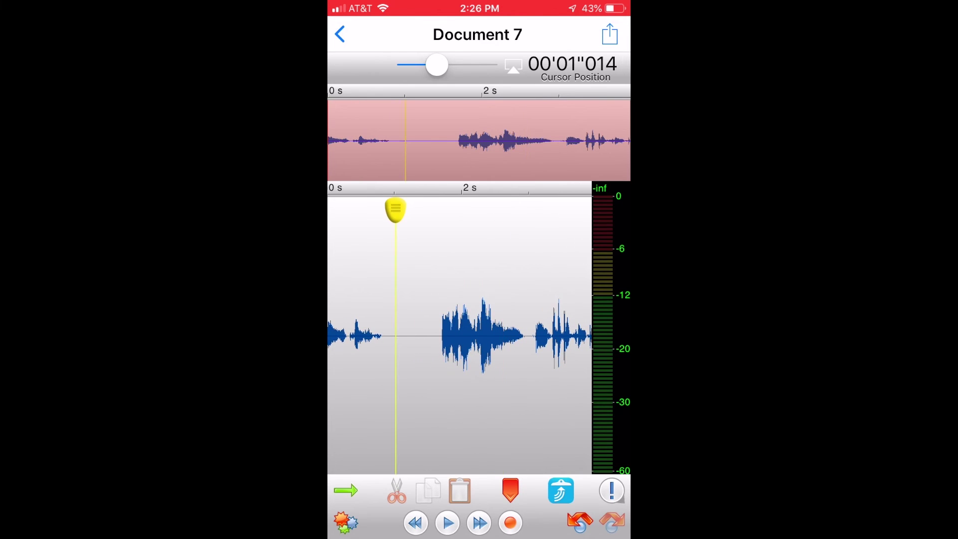
pyautogui.moveTo(396, 334); pyautogui.dragTo(329, 334)
pyautogui.click(339, 169)
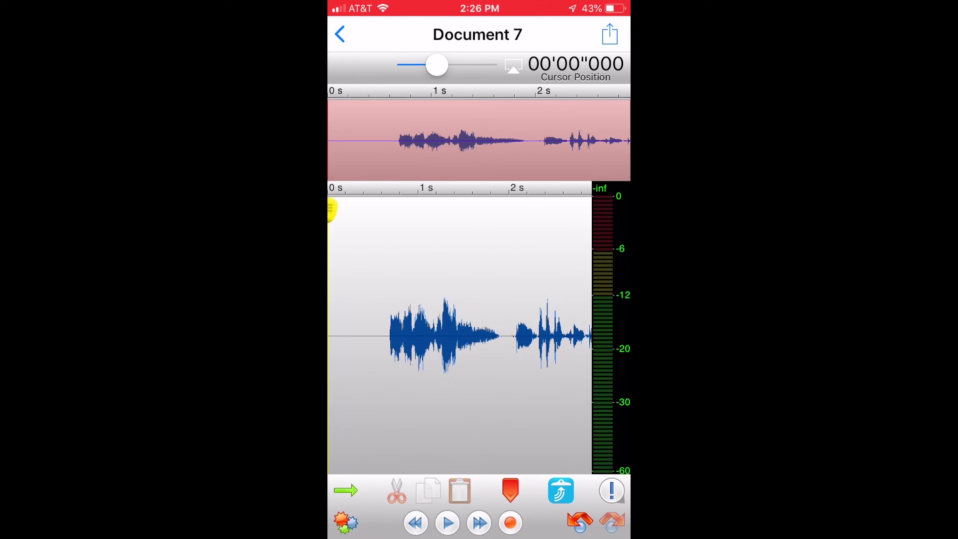
pyautogui.click(495, 334)
# Step: Try +3 dB Amplify on the 1.87–2.41 s selection, then bring up Document 7's MP3 export options
pyautogui.moveTo(496, 334); pyautogui.dragTo(525, 334)
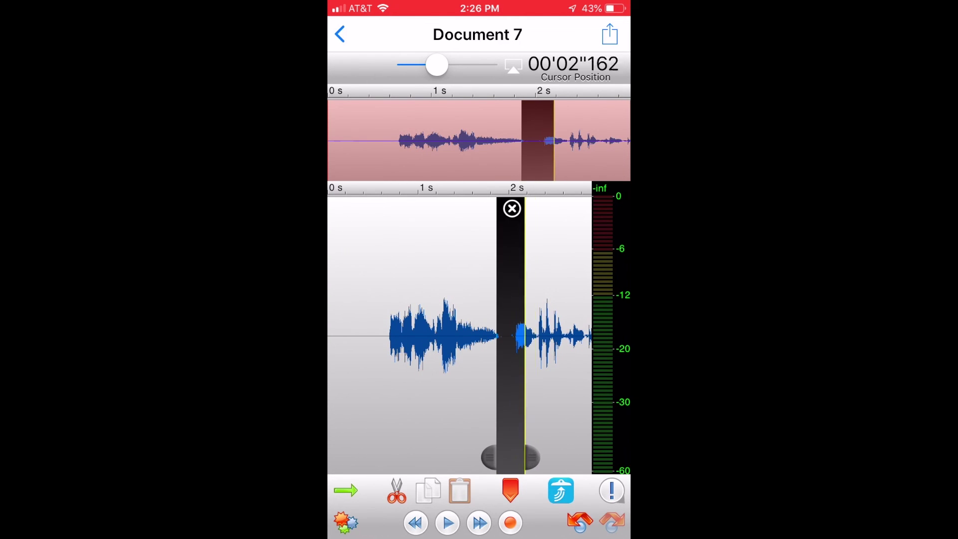
pyautogui.moveTo(531, 457); pyautogui.dragTo(552, 457)
pyautogui.click(560, 490)
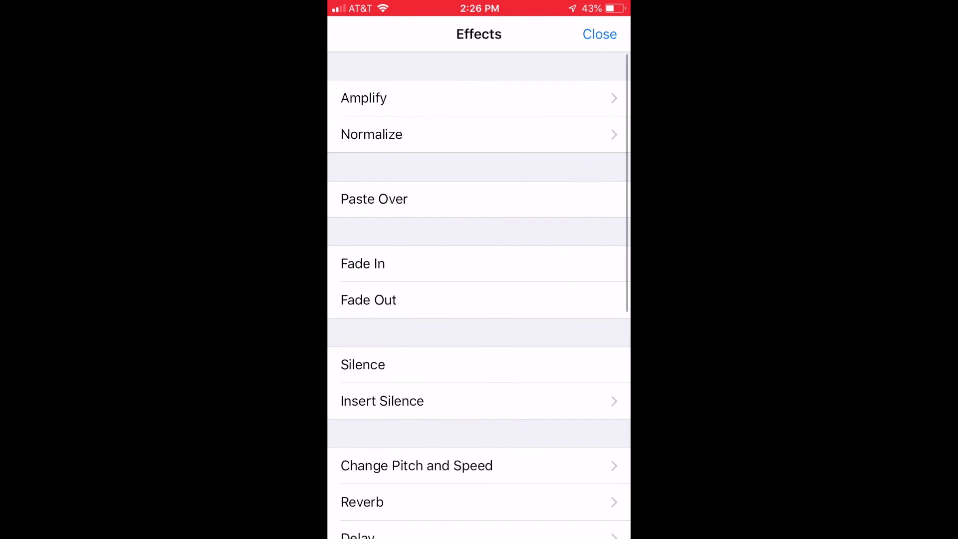
pyautogui.click(363, 98)
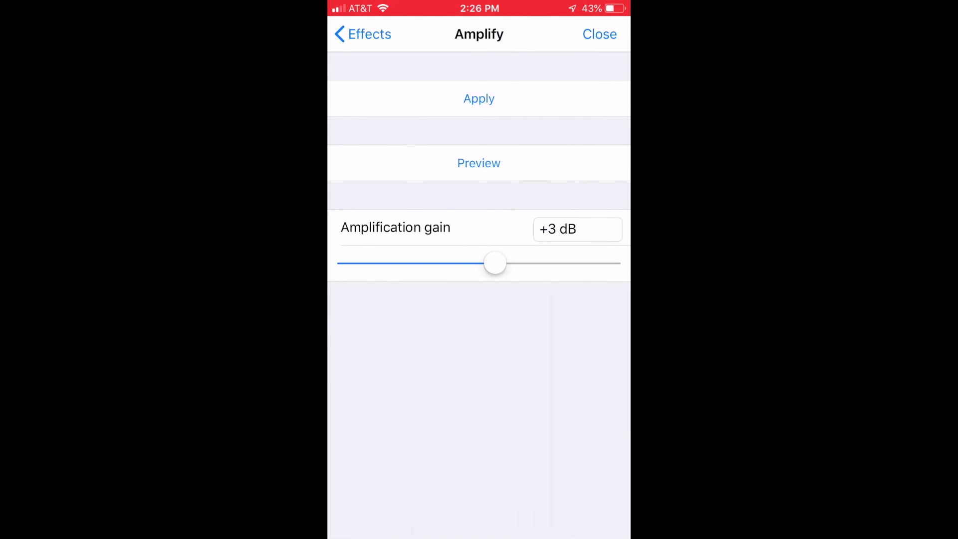
pyautogui.click(479, 98)
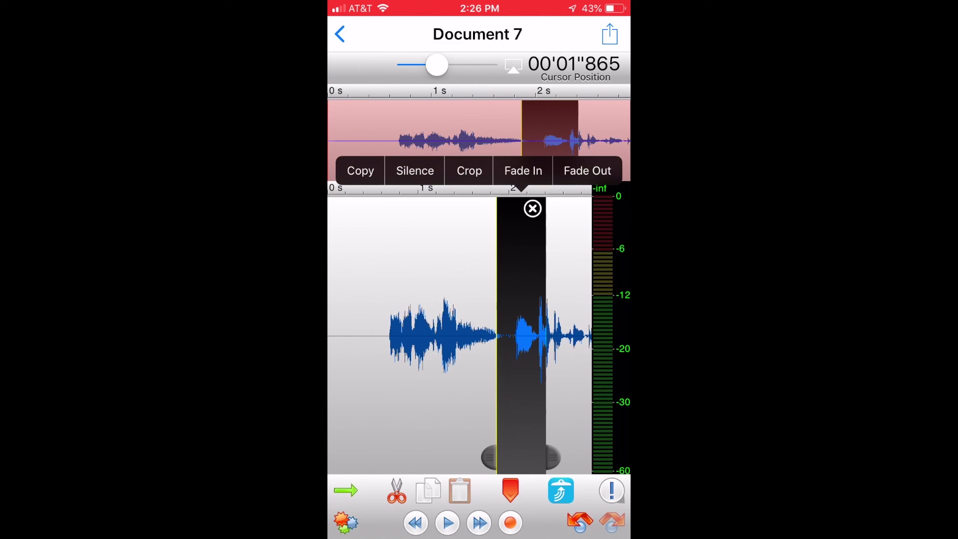
pyautogui.click(610, 34)
# Step: Trim the export file name to 'Document 7.mp' and bring up its text-editing callout
pyautogui.click(559, 98)
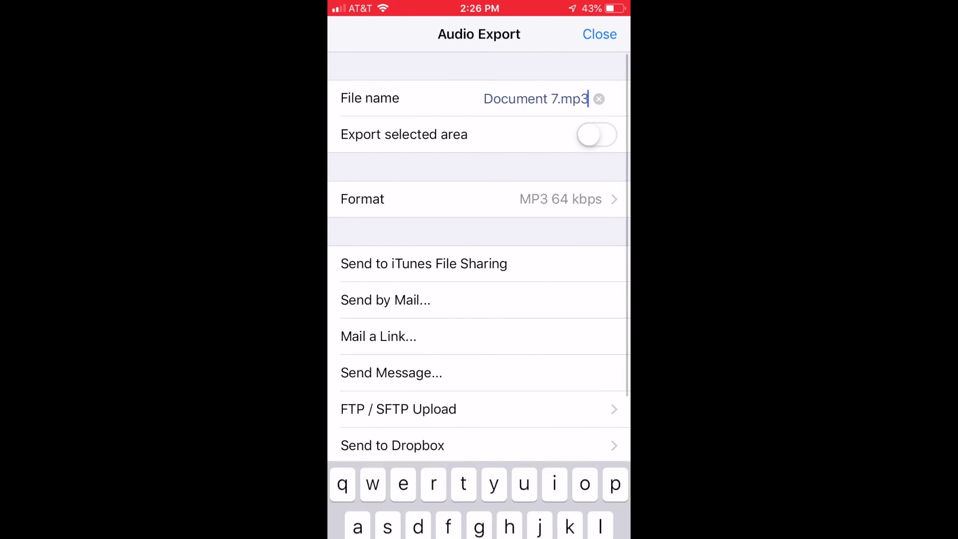
pyautogui.press('BackSpace')
pyautogui.click(555, 98)
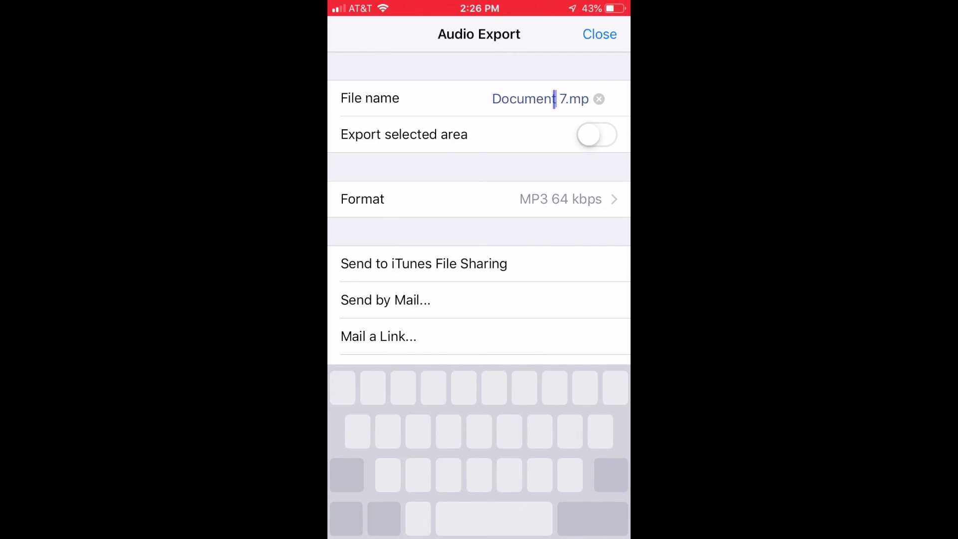
pyautogui.click(556, 98)
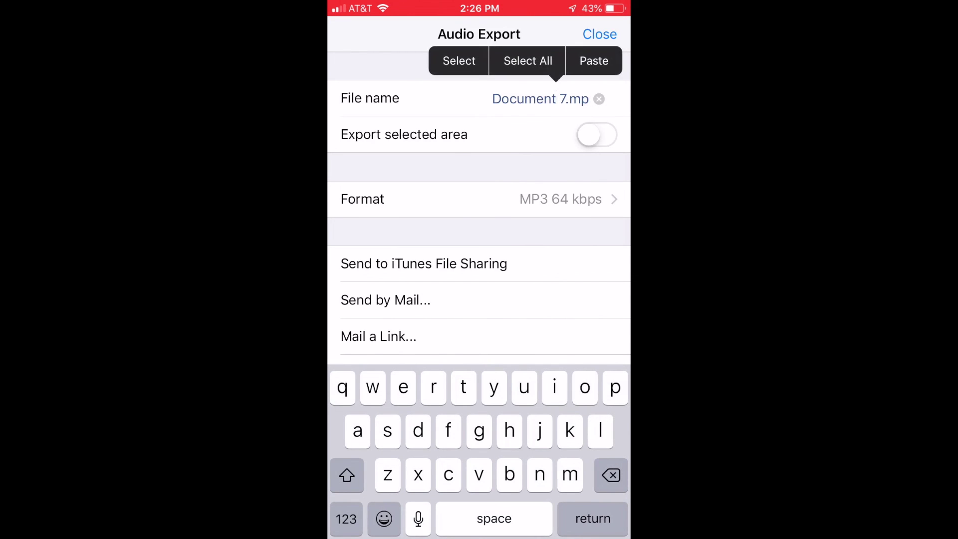